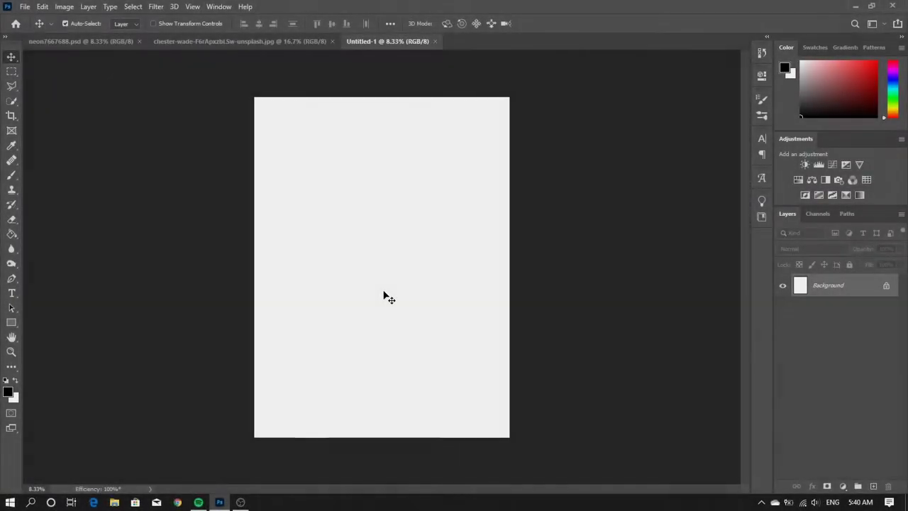
Fill the blank poster canvas with black (#000000) using the Paint Bucket
click(8, 392)
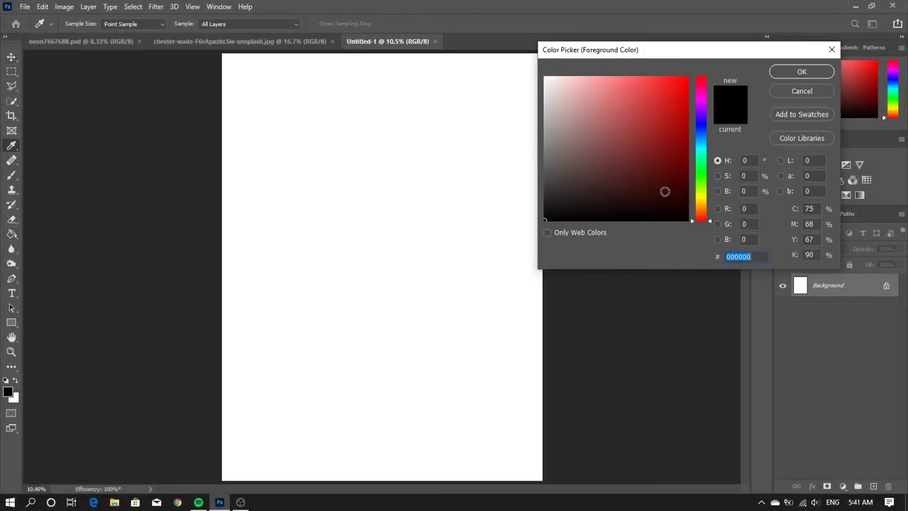
key(Return)
key(g)
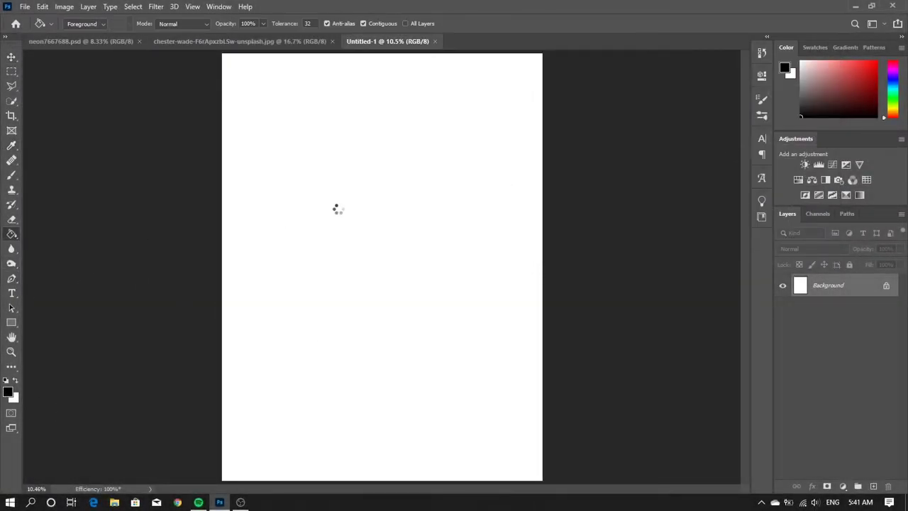
click(338, 208)
Pick the Quick Selection tool and switch to the neon-lights photo document
click(12, 57)
click(12, 101)
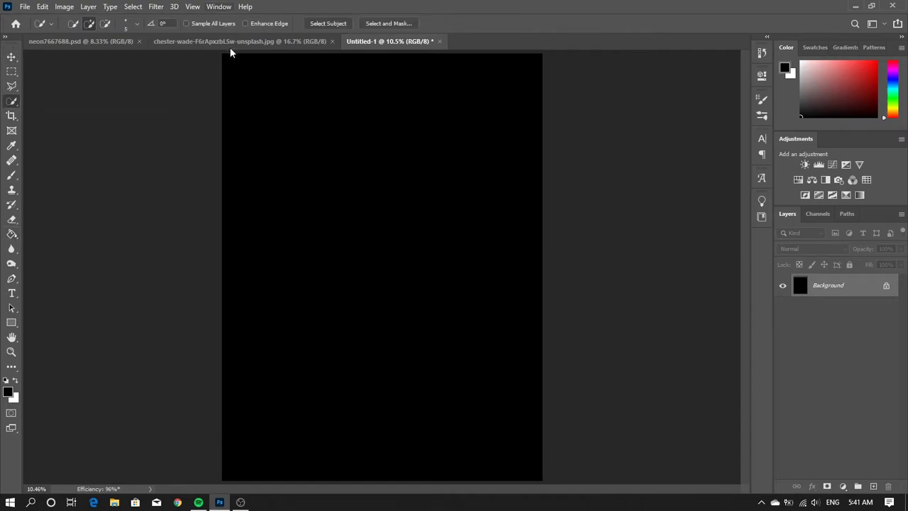
click(277, 42)
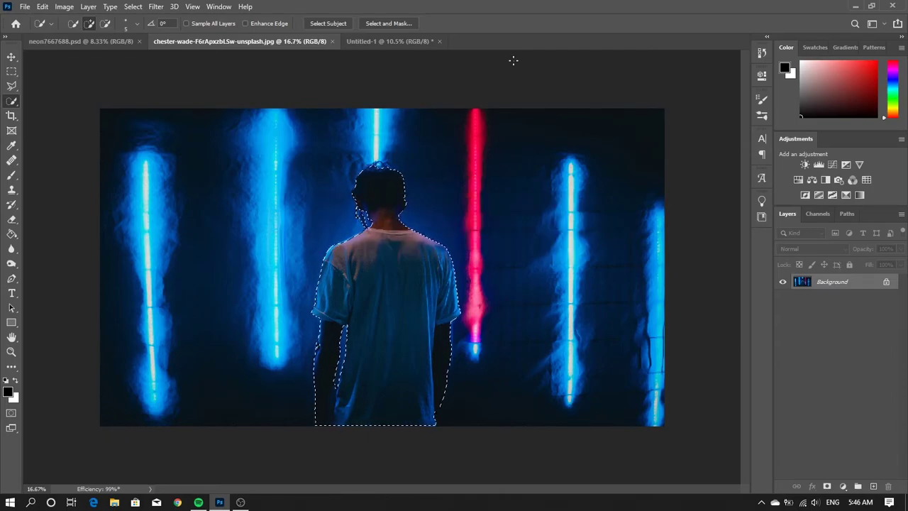
Add the neck and ear area to the selection with the Polygonal Lasso
key(l)
scroll(298, 170, up, 2)
scroll(340, 199, up, 2)
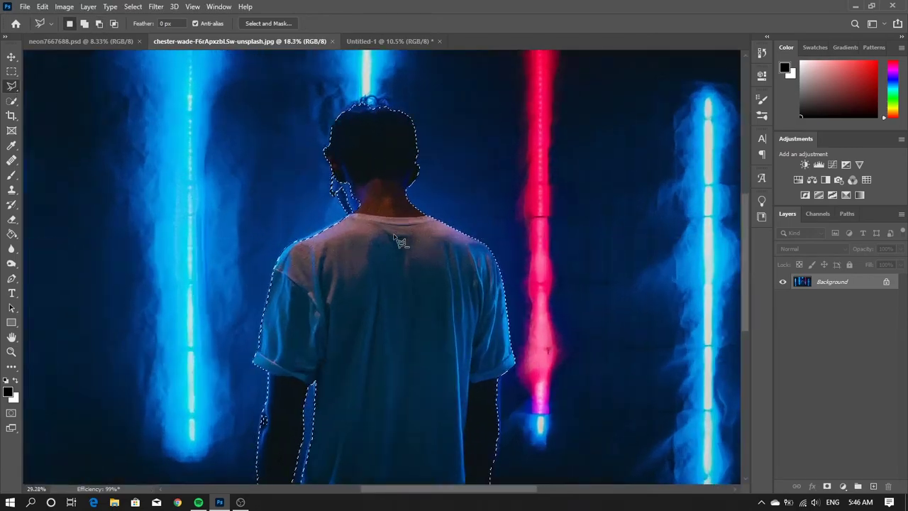
scroll(369, 220, up, 2)
scroll(395, 240, up, 1)
scroll(395, 239, up, 2)
scroll(357, 269, up, 2)
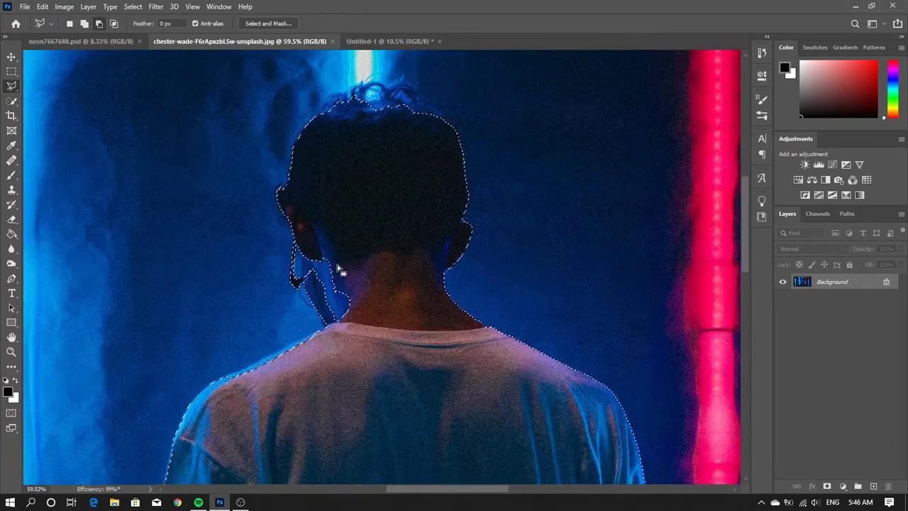
click(85, 23)
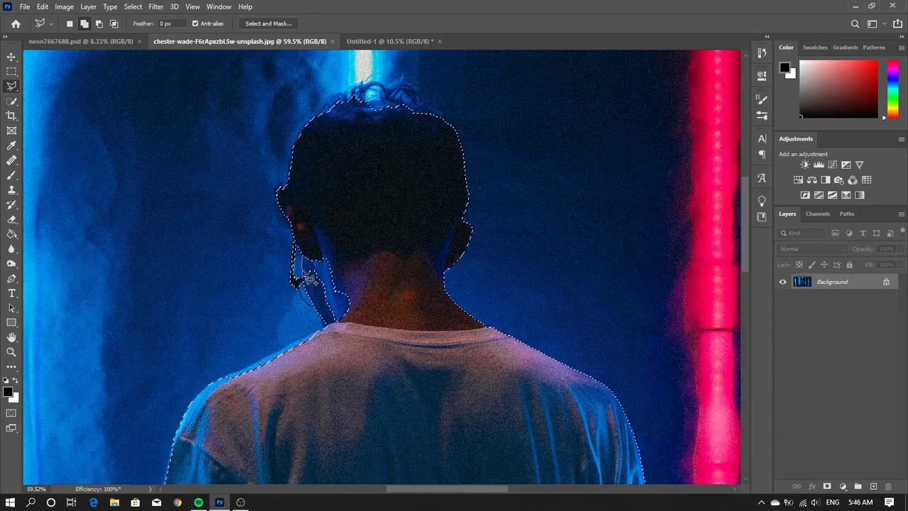
click(331, 332)
click(376, 315)
click(377, 257)
click(357, 217)
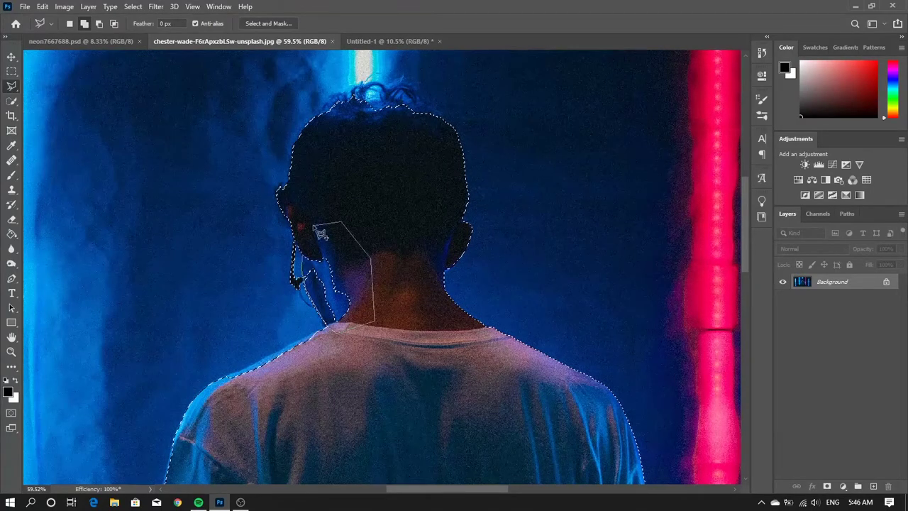
double_click(310, 262)
Add the earphone wire to the selection with the Magnetic Lasso
scroll(333, 328, up, 3)
right_click(11, 85)
click(64, 85)
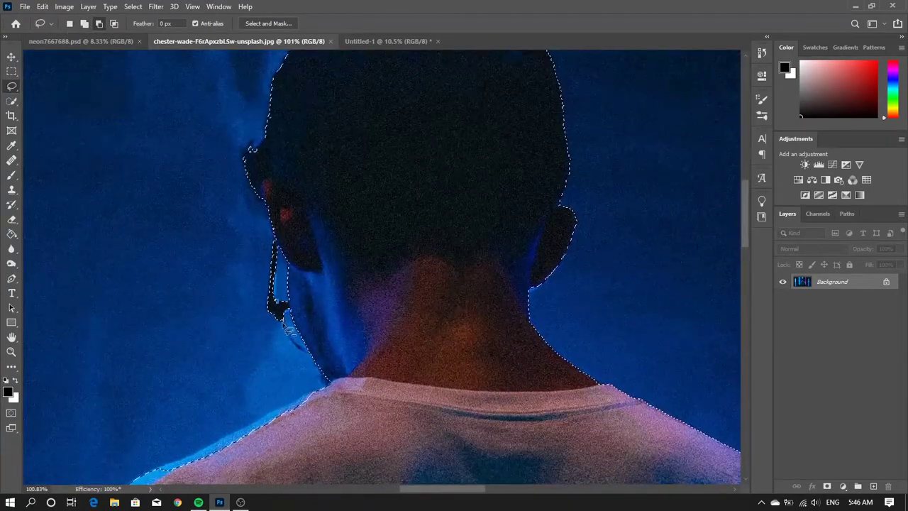
right_click(11, 85)
click(64, 110)
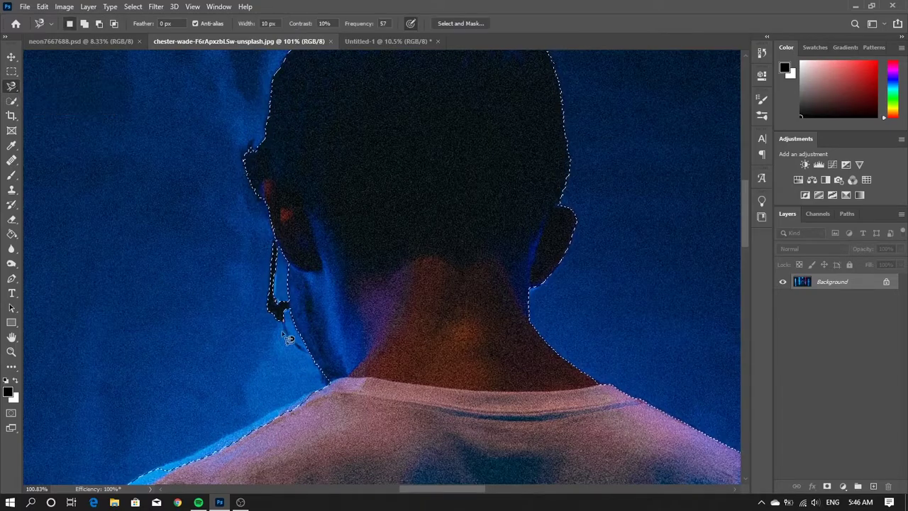
click(277, 302)
double_click(291, 342)
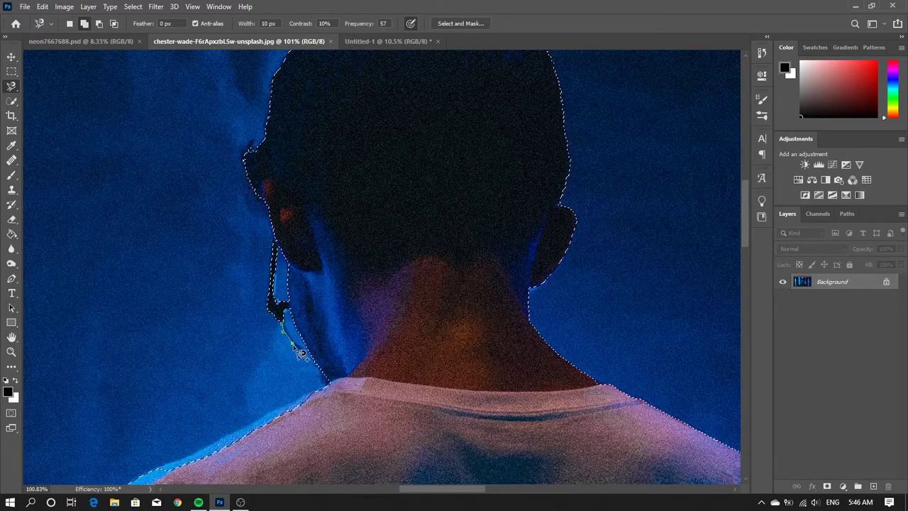
scroll(295, 326, down, 2)
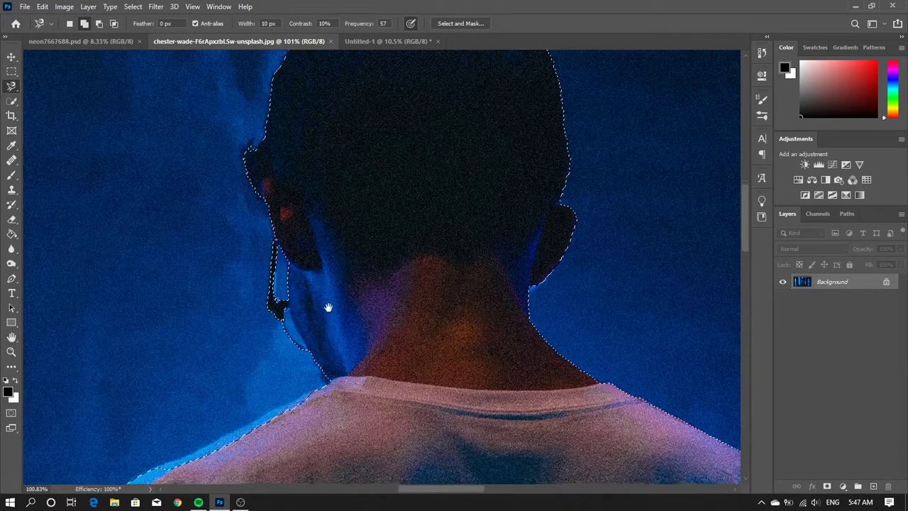
scroll(333, 307, down, 3)
scroll(343, 308, up, 2)
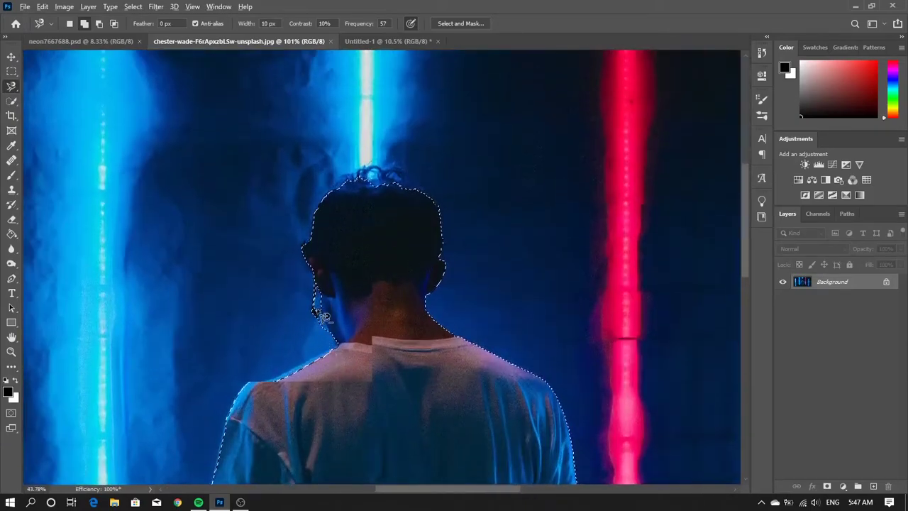
scroll(333, 298, up, 2)
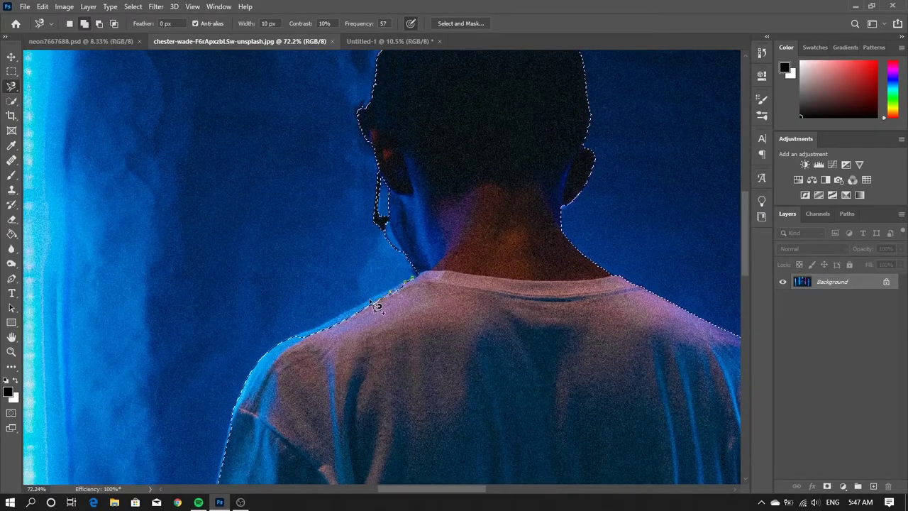
key(shift+l)
key(shift+l)
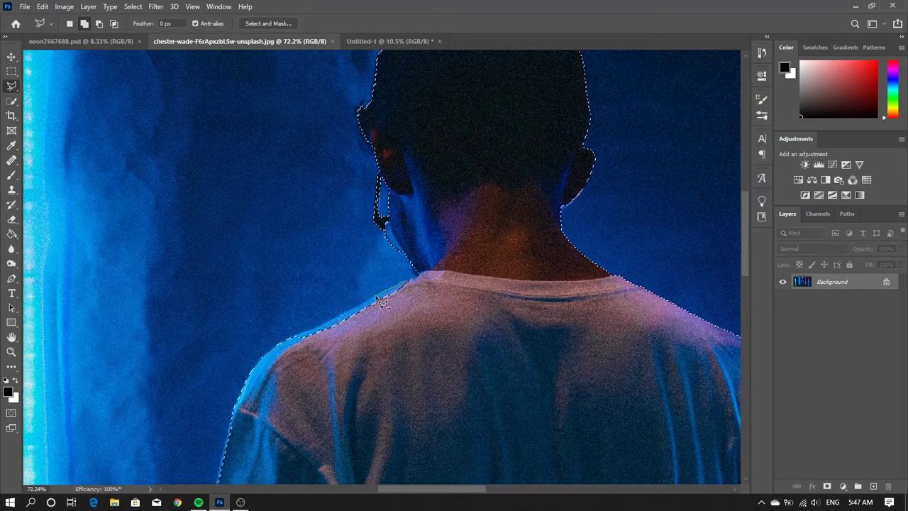
Trace the dark gap between the arm and shirt fold into the selection
drag(433, 291, 523, 122)
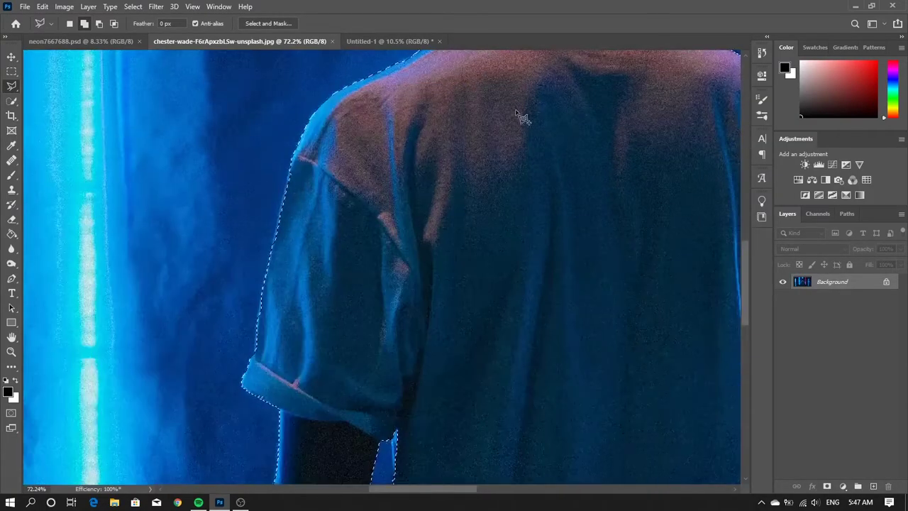
scroll(456, 186, down, 3)
scroll(457, 186, down, 2)
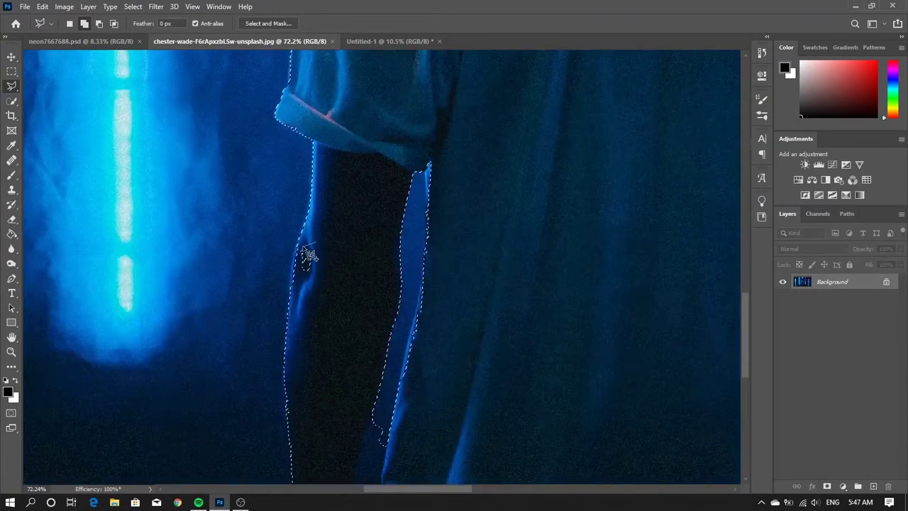
mouse_move(316, 264)
mouse_down()
mouse_move(350, 153)
mouse_move(350, 93)
mouse_up()
drag(369, 288, 374, 462)
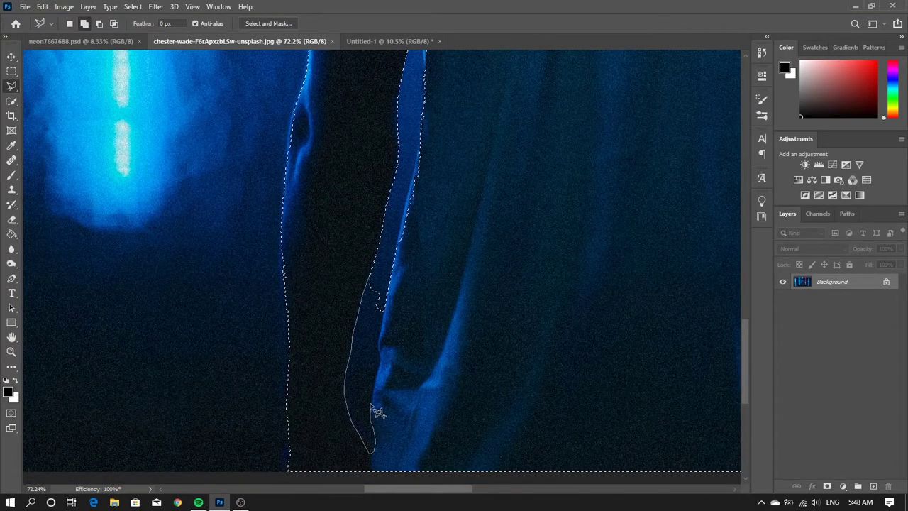
mouse_move(371, 407)
mouse_down()
mouse_move(385, 315)
mouse_move(373, 274)
mouse_move(355, 315)
mouse_move(348, 376)
mouse_move(359, 438)
mouse_up()
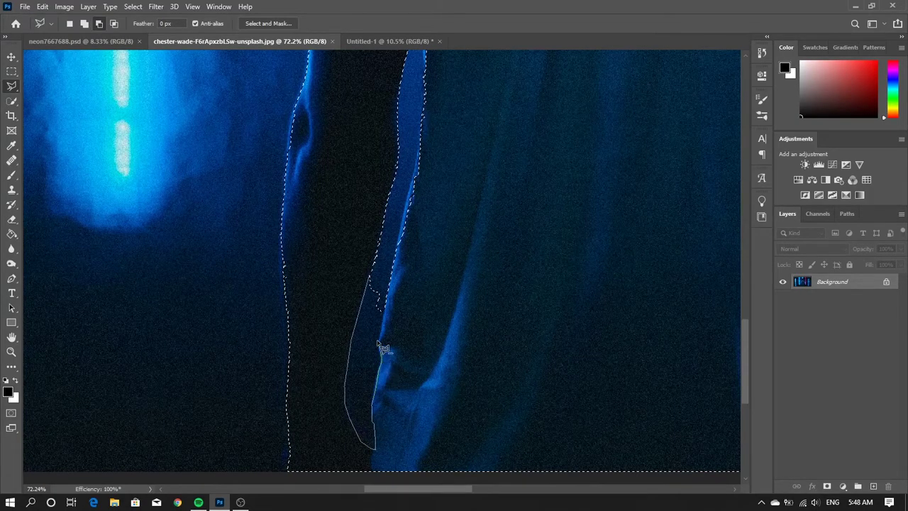
drag(386, 336, 371, 284)
Trace along the right arm's edge down to the photo's bottom
scroll(432, 324, down, 4)
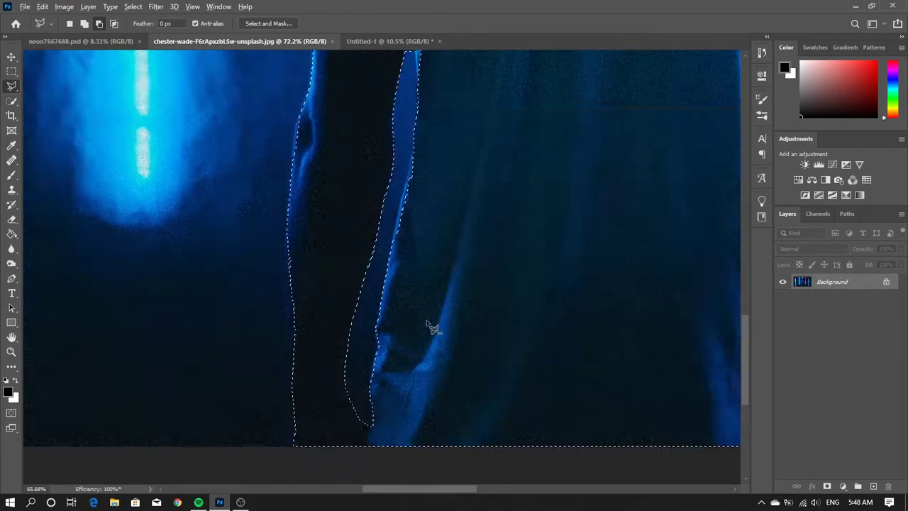
scroll(283, 342, up, 3)
scroll(315, 138, up, 2)
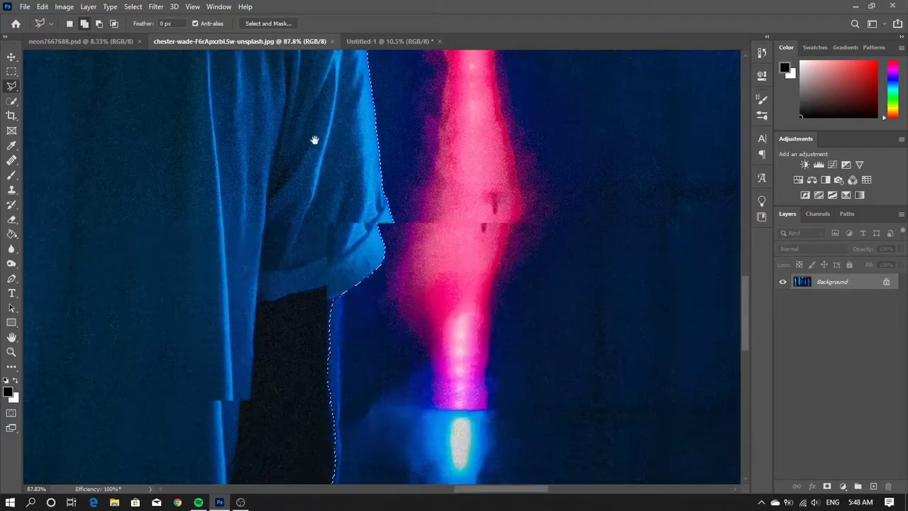
drag(378, 131, 369, 120)
mouse_move(374, 130)
mouse_down()
mouse_move(381, 300)
mouse_move(367, 340)
mouse_move(382, 294)
mouse_move(365, 335)
mouse_move(336, 270)
mouse_up()
scroll(426, 213, down, 2)
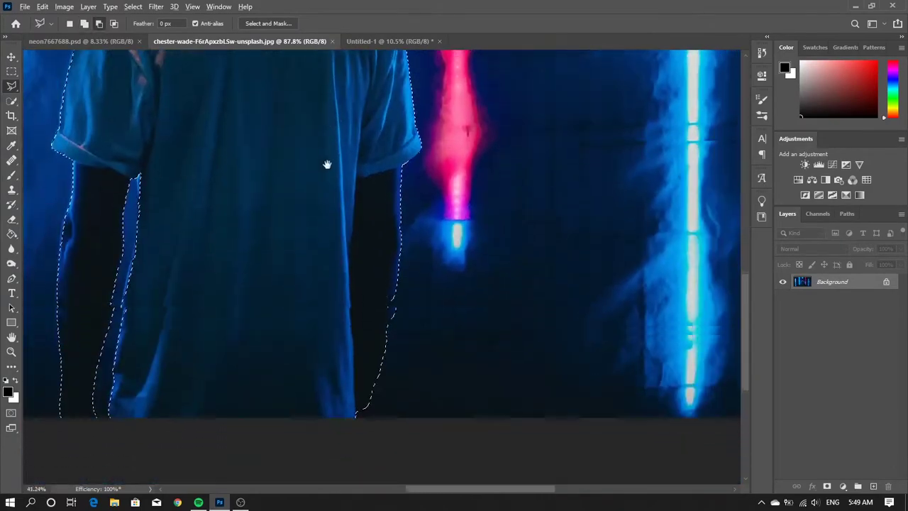
scroll(328, 163, down, 2)
scroll(341, 120, up, 3)
Add the hair's curls and right edge to the selection and mask the man out
key(w)
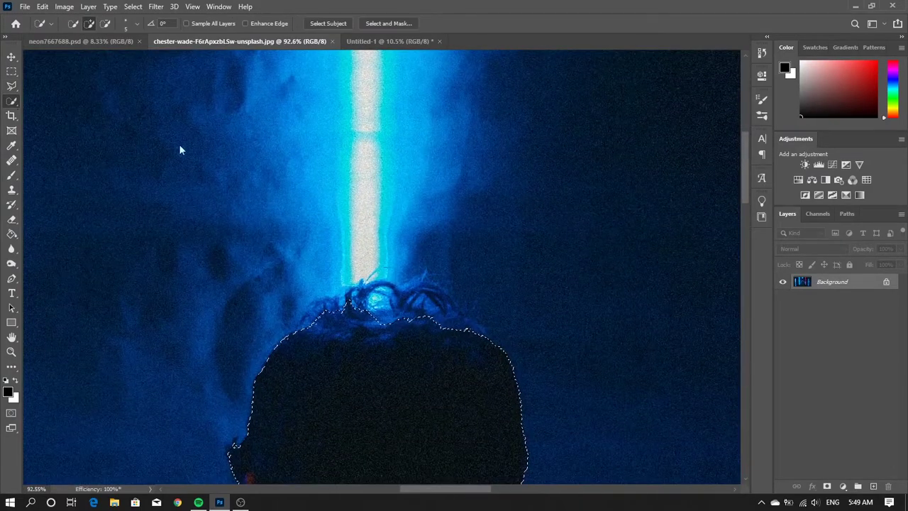
drag(378, 298, 429, 298)
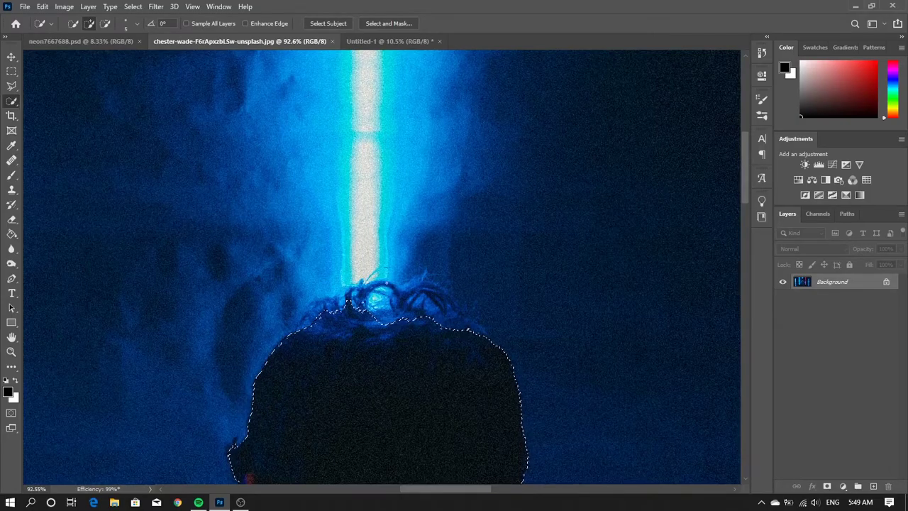
drag(448, 332, 445, 309)
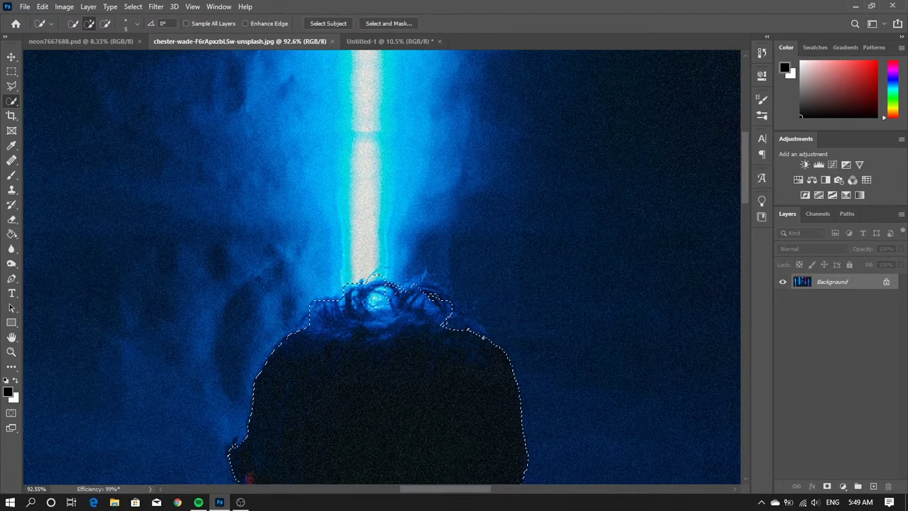
drag(482, 340, 421, 310)
scroll(422, 310, down, 5)
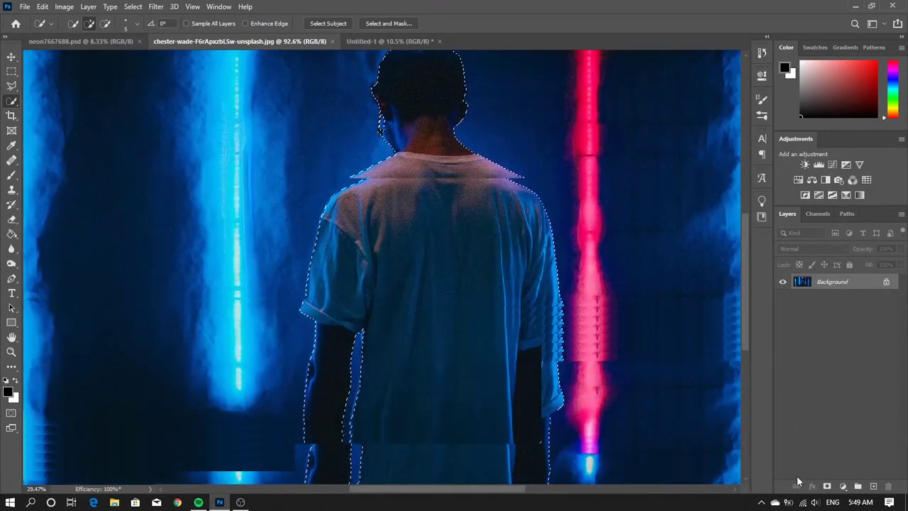
click(828, 486)
scroll(582, 339, down, 3)
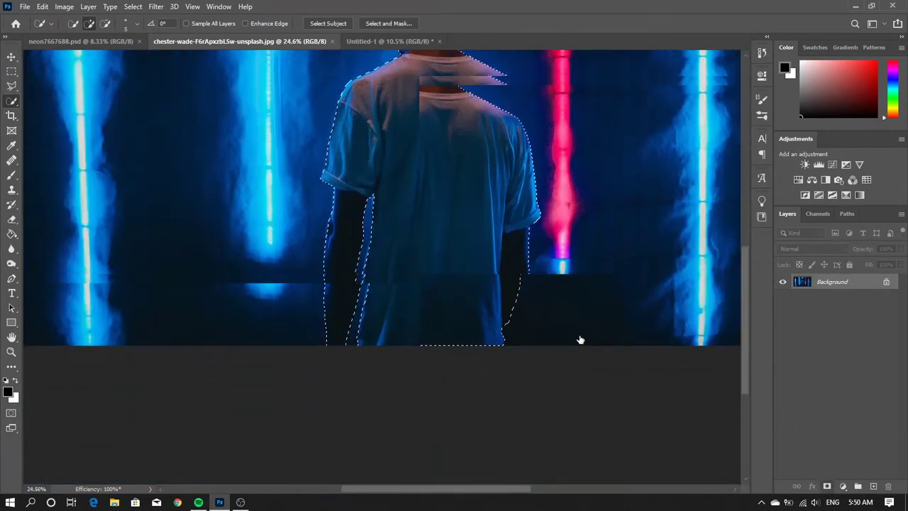
Move the masked man into Untitled-1, close the photo unsaved, and hide Layer 1
key(v)
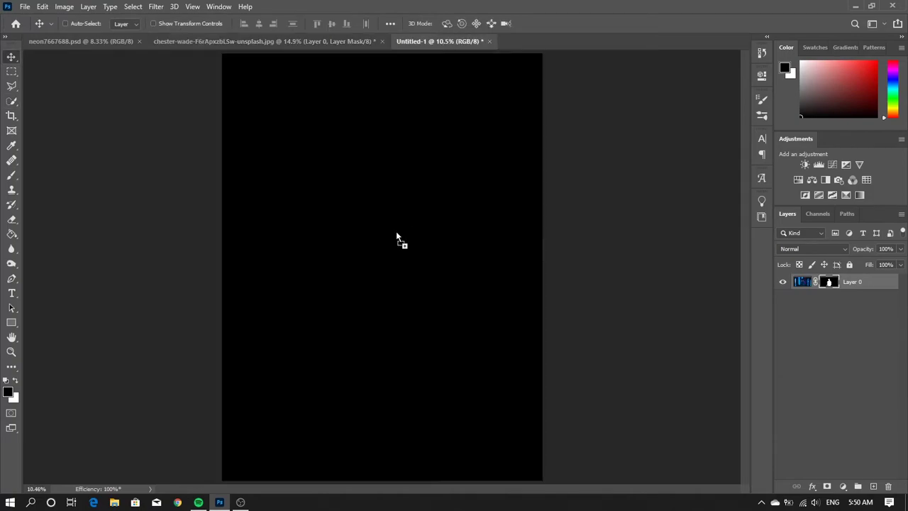
drag(426, 44, 397, 239)
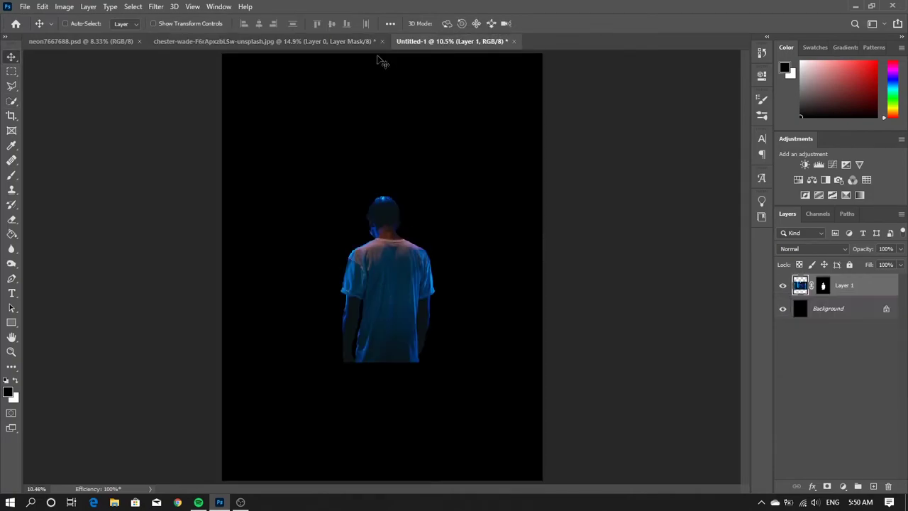
click(355, 41)
key(ctrl+w)
key(n)
click(783, 285)
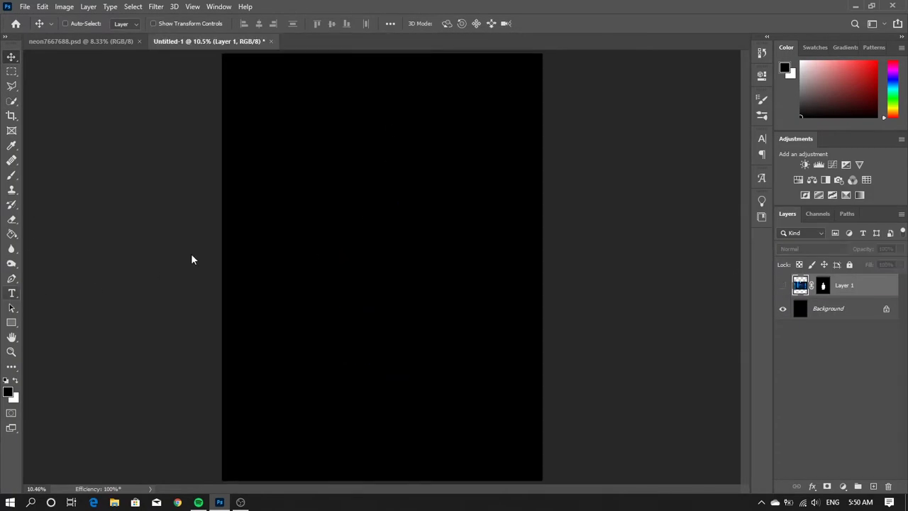
Type a row of ten capital I's and scale it to about 330% near the top
key(t)
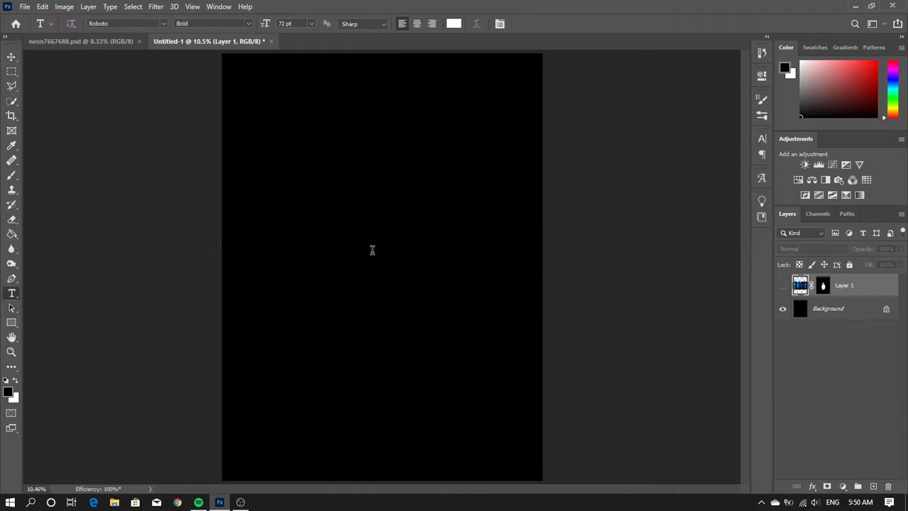
click(336, 167)
text(IIIII)
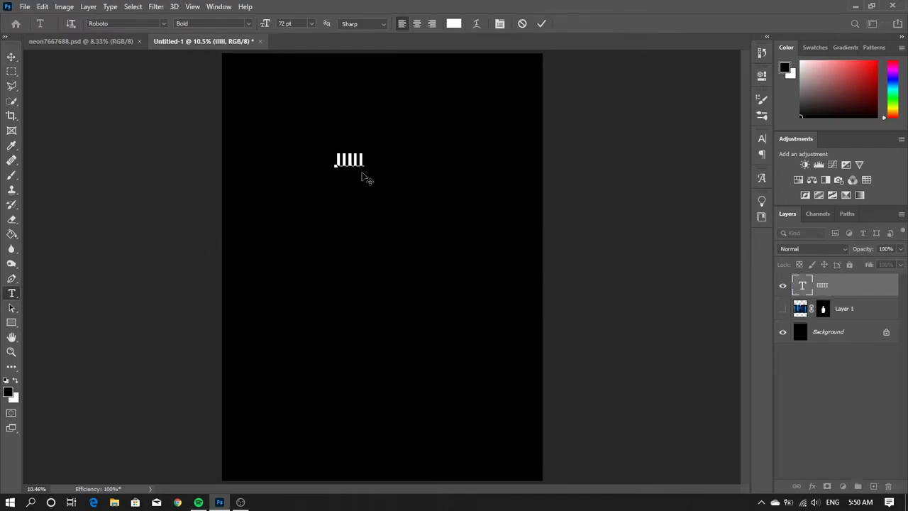
text(IIIIIII)
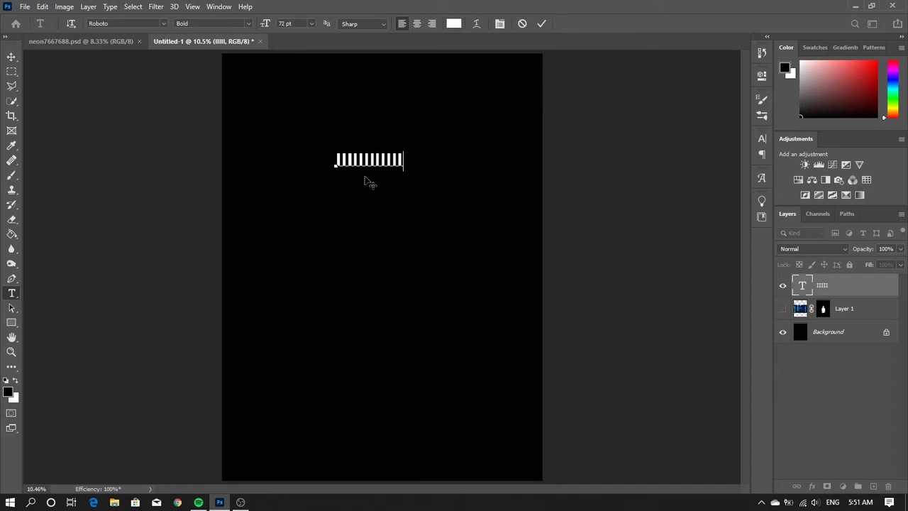
click(11, 57)
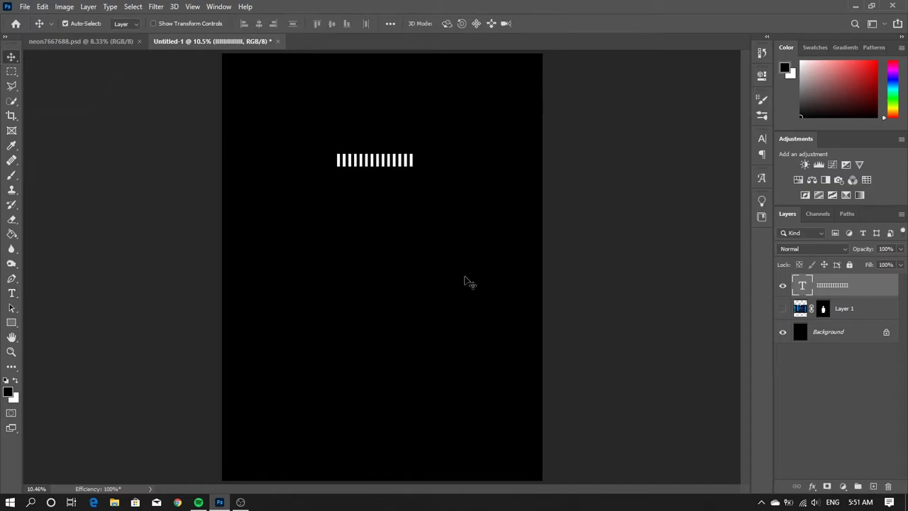
key(ctrl+t)
drag(415, 146, 593, 104)
drag(507, 142, 426, 174)
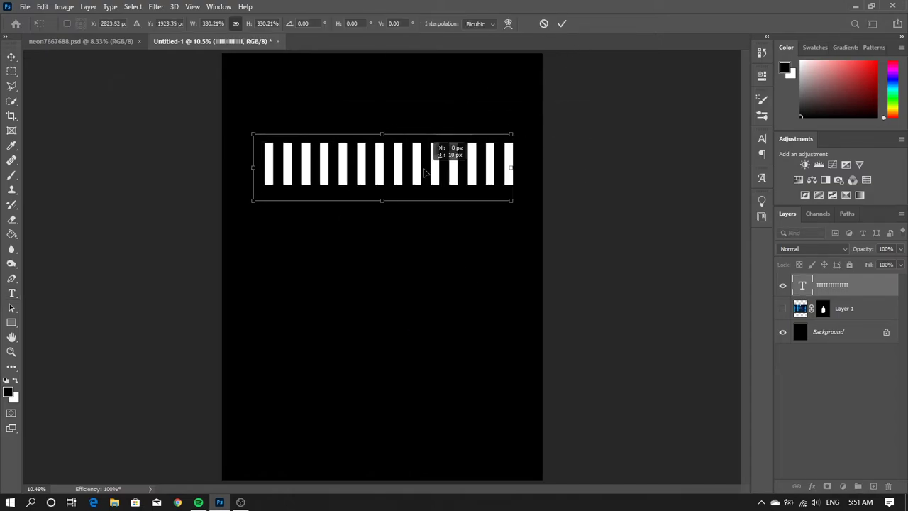
key(Return)
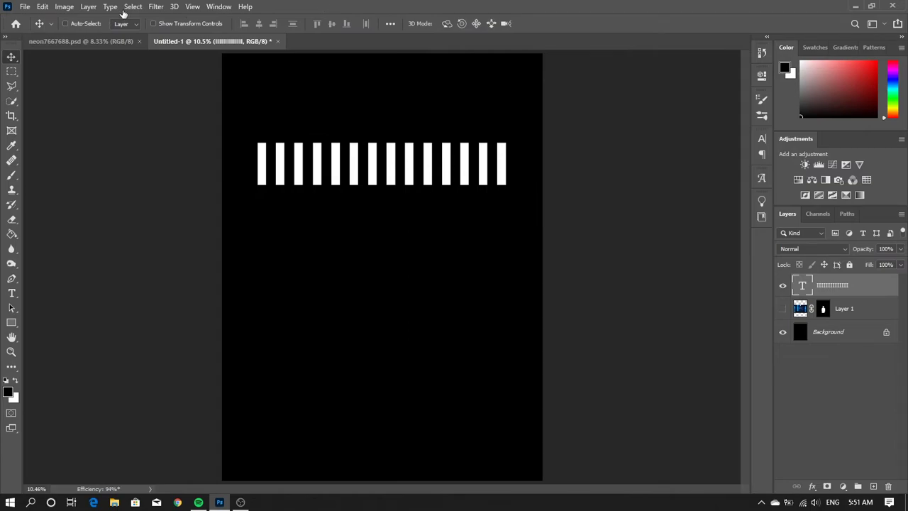
Recolour the bar text to bright cyan in the Character panel
click(762, 139)
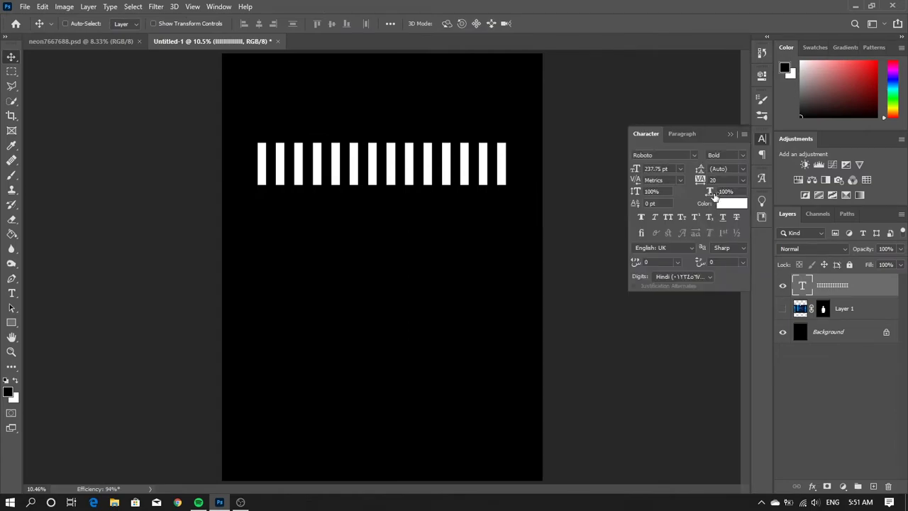
click(730, 205)
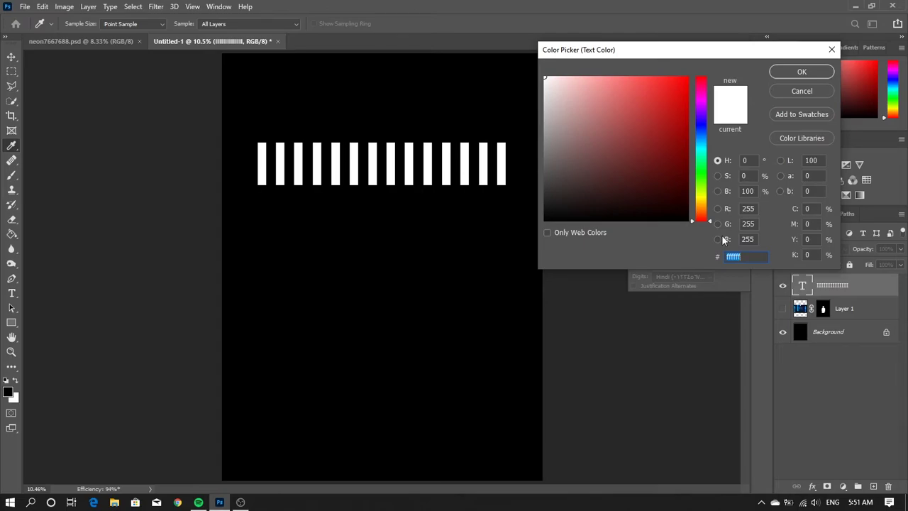
drag(706, 153, 705, 146)
key(Return)
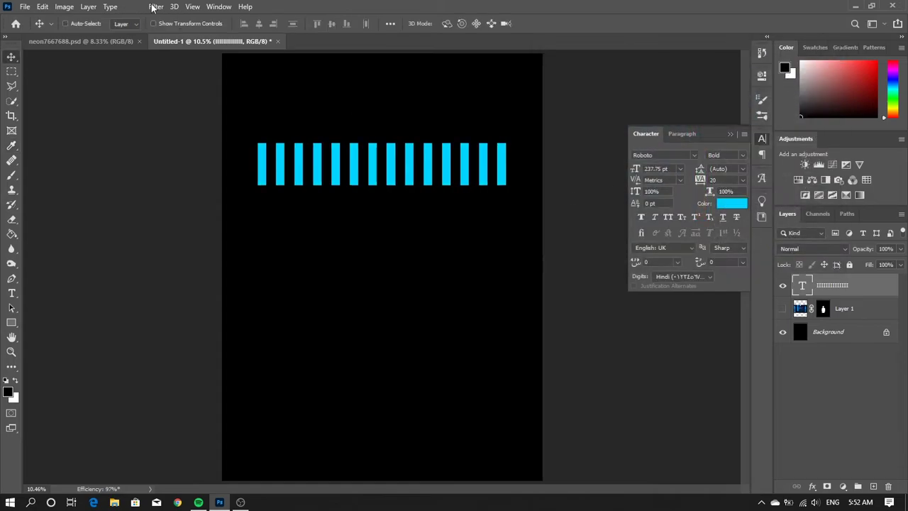
Start Motion Blur, converting the text layer into a smart object
click(156, 6)
click(324, 199)
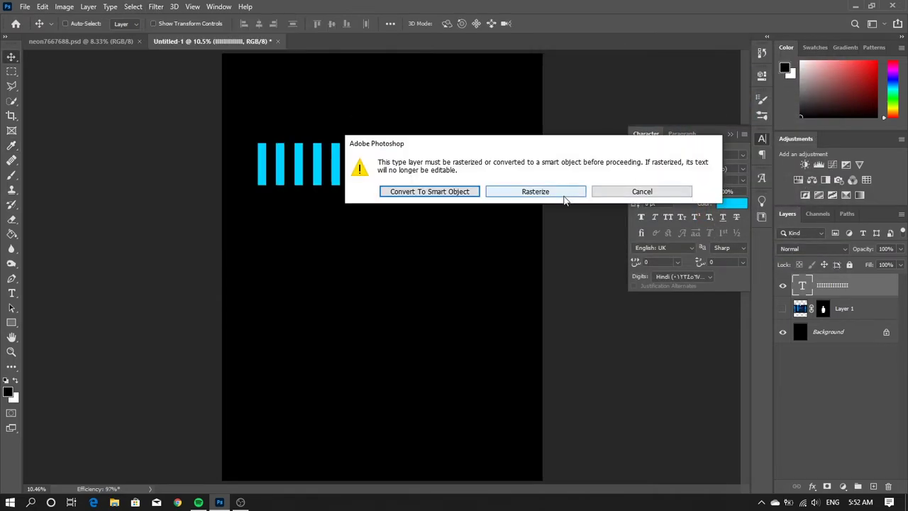
click(536, 190)
click(736, 134)
click(508, 121)
click(156, 7)
Apply a long vertical Motion Blur to the bars three times
click(325, 199)
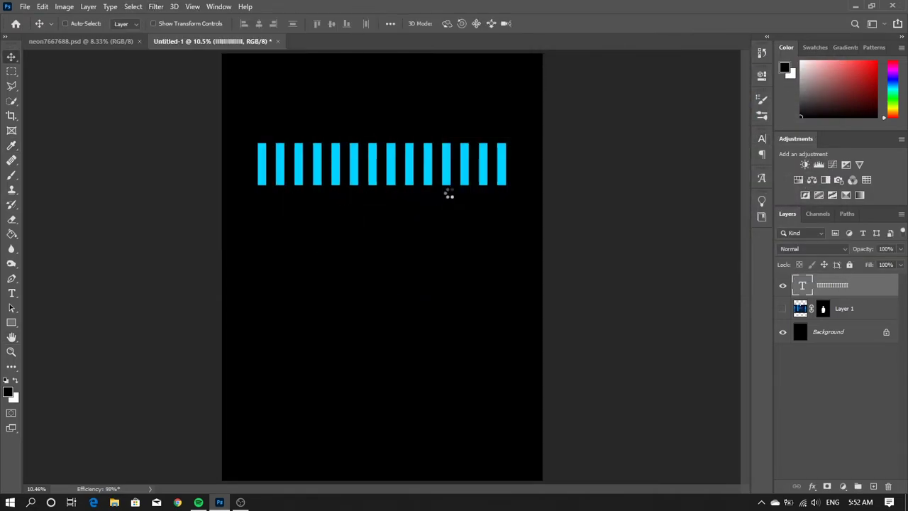
text(90)
drag(386, 286, 486, 289)
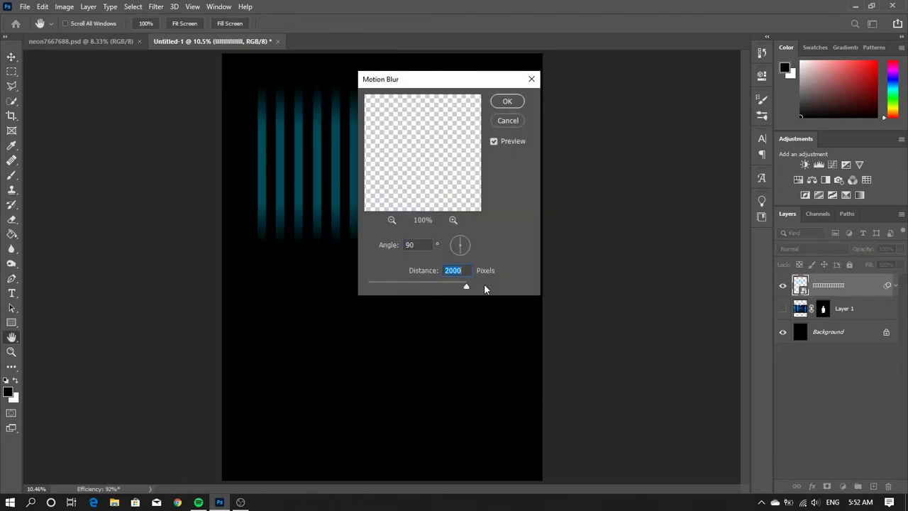
click(511, 103)
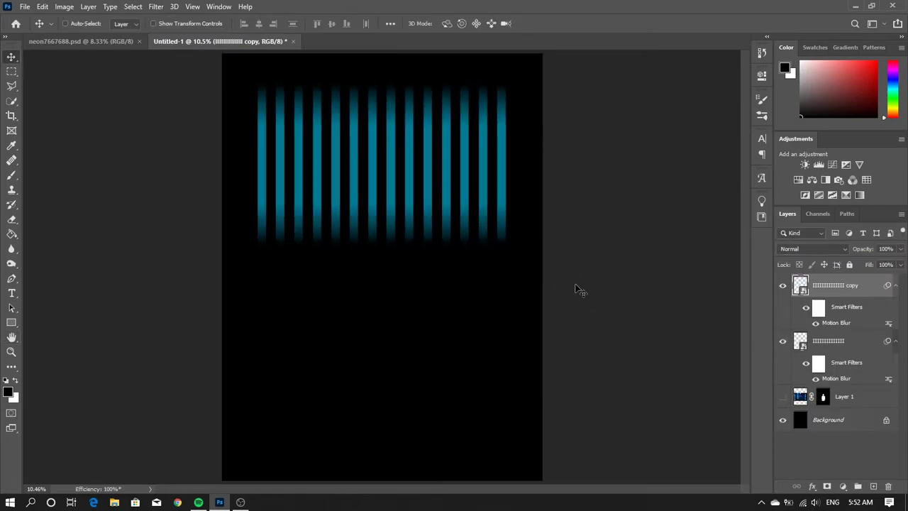
click(157, 7)
click(324, 199)
key(Return)
click(156, 6)
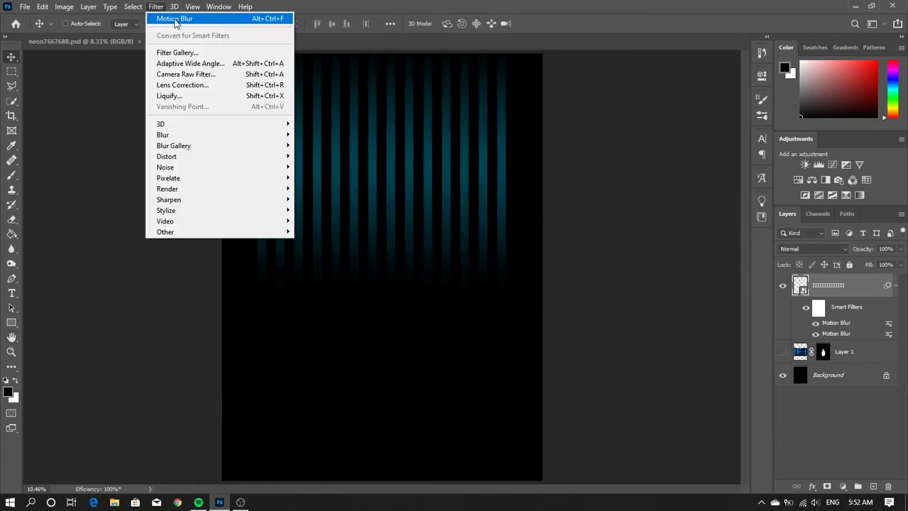
click(178, 20)
click(507, 102)
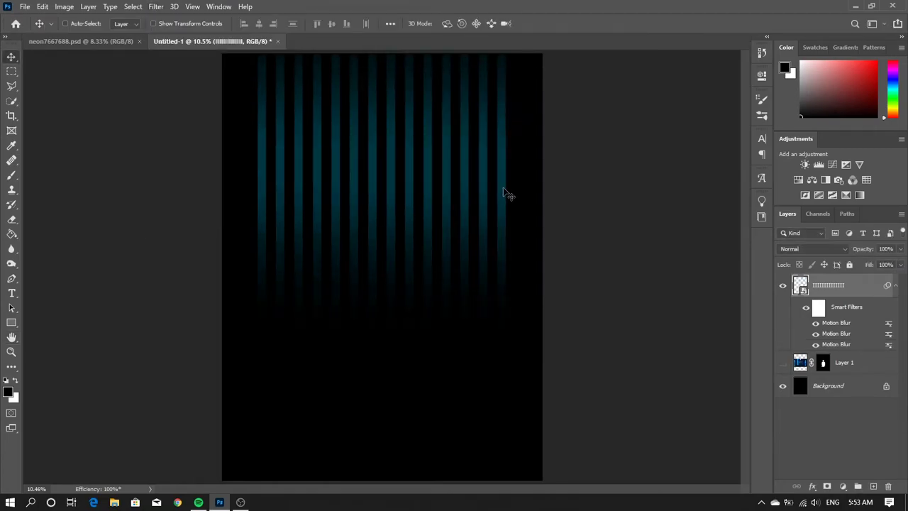
Move the streaked bars lower, duplicate the layer, and select both copies
drag(456, 133, 452, 196)
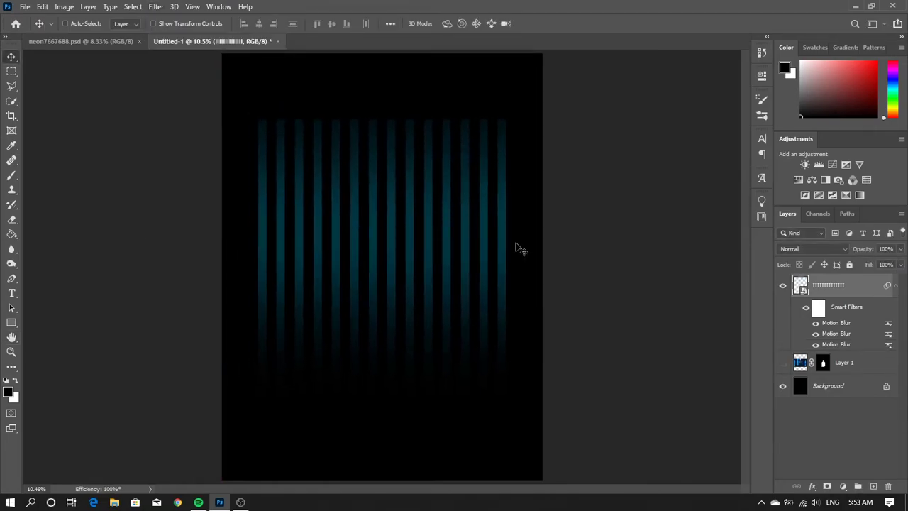
key(ctrl+j)
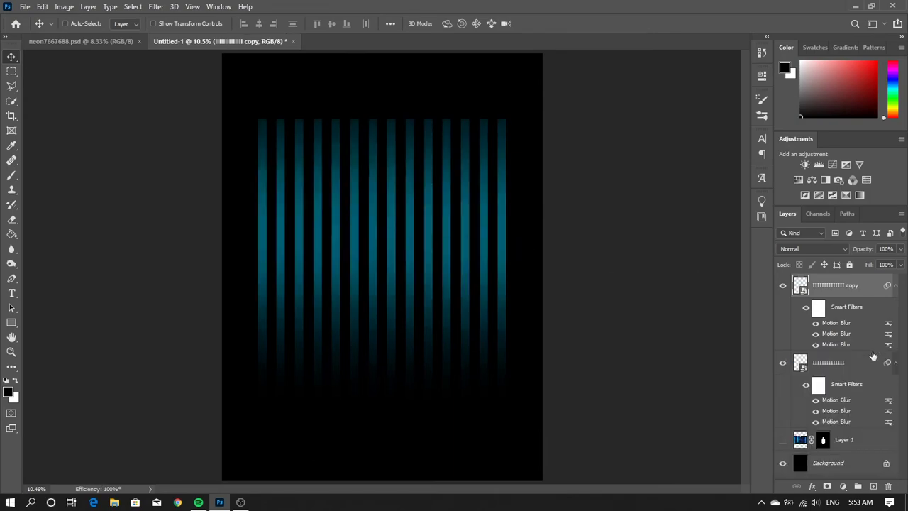
shift+click(873, 359)
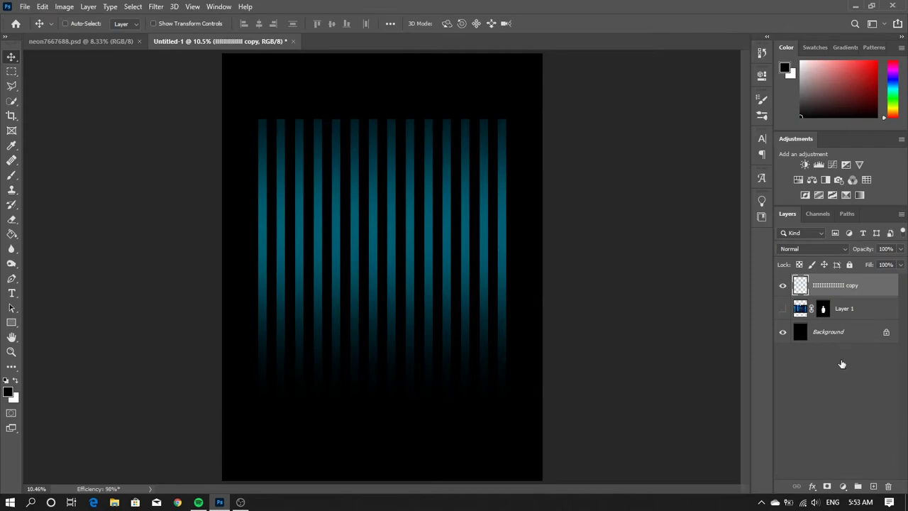
Turn on a blue Outer Glow for the bars and rough in opacity, size and range
double_click(877, 285)
click(491, 410)
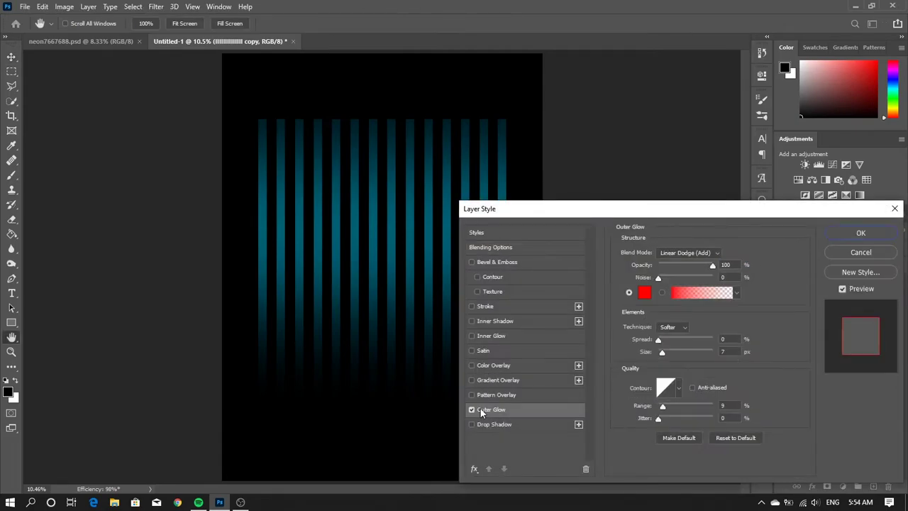
click(645, 292)
click(701, 138)
click(802, 71)
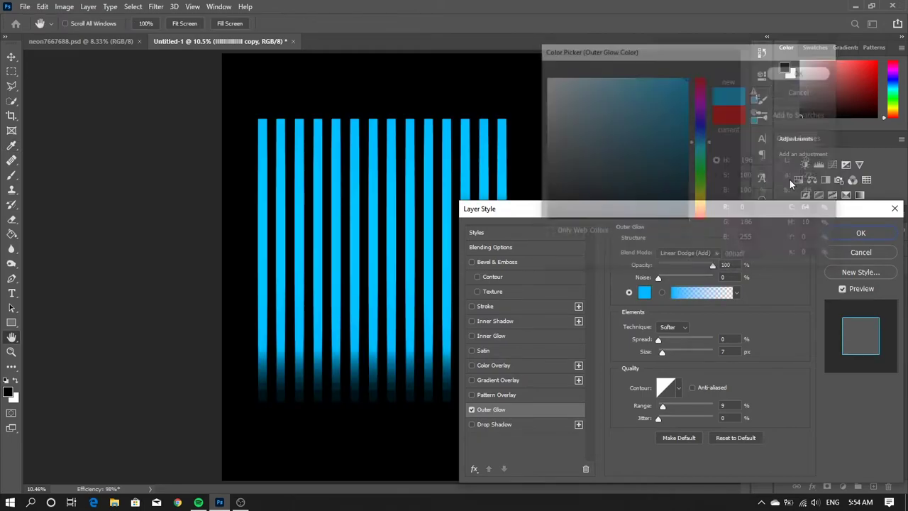
drag(679, 264, 673, 265)
drag(663, 352, 670, 352)
drag(662, 406, 664, 405)
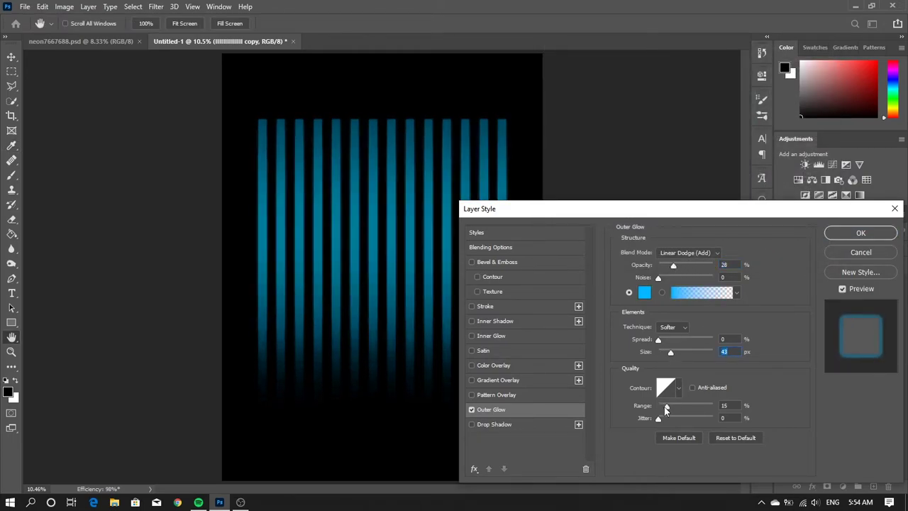
drag(674, 266, 682, 268)
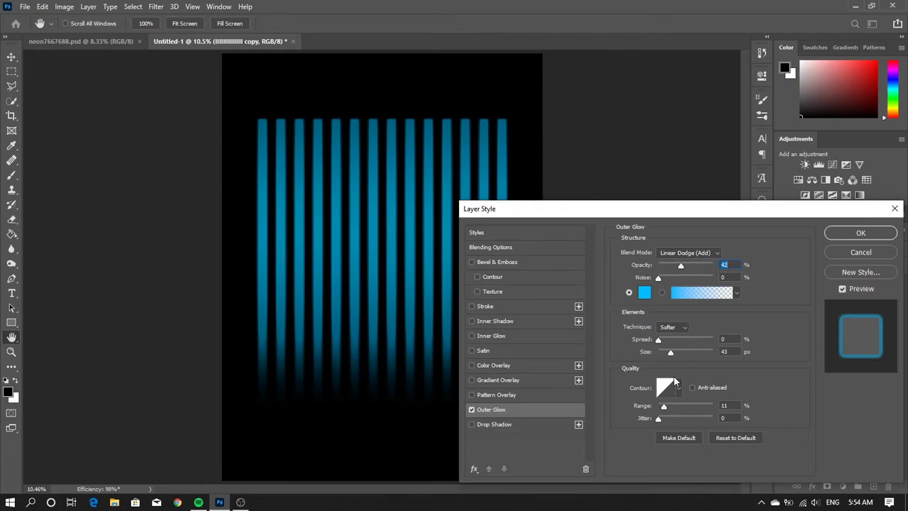
drag(664, 409, 666, 408)
Set the glow to a lighter blue, size 40 px, opacity 55%, wider range
click(645, 292)
click(617, 85)
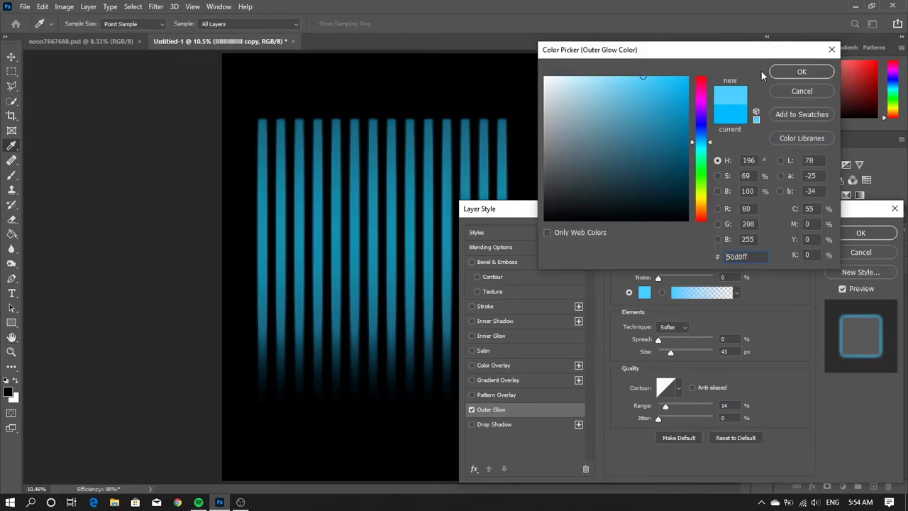
click(800, 68)
drag(671, 352, 675, 352)
drag(681, 266, 713, 265)
drag(674, 353, 670, 353)
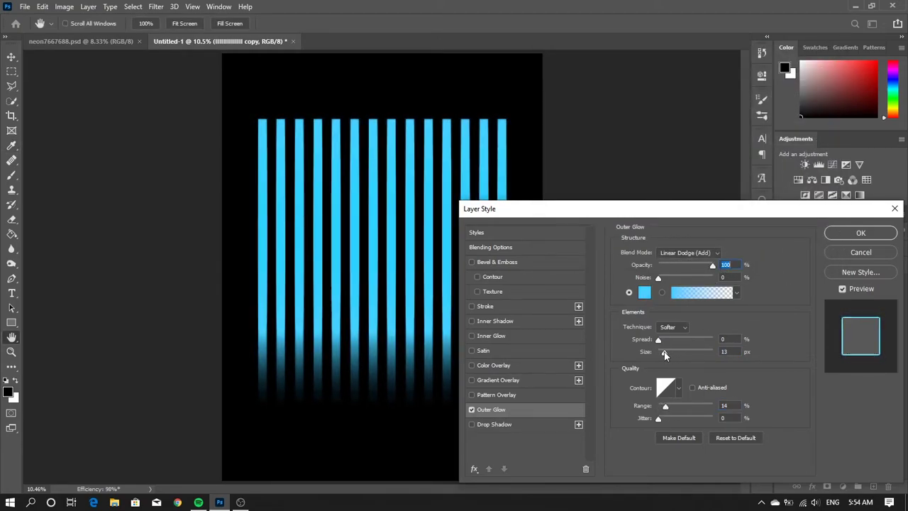
drag(712, 265, 687, 265)
drag(665, 406, 675, 406)
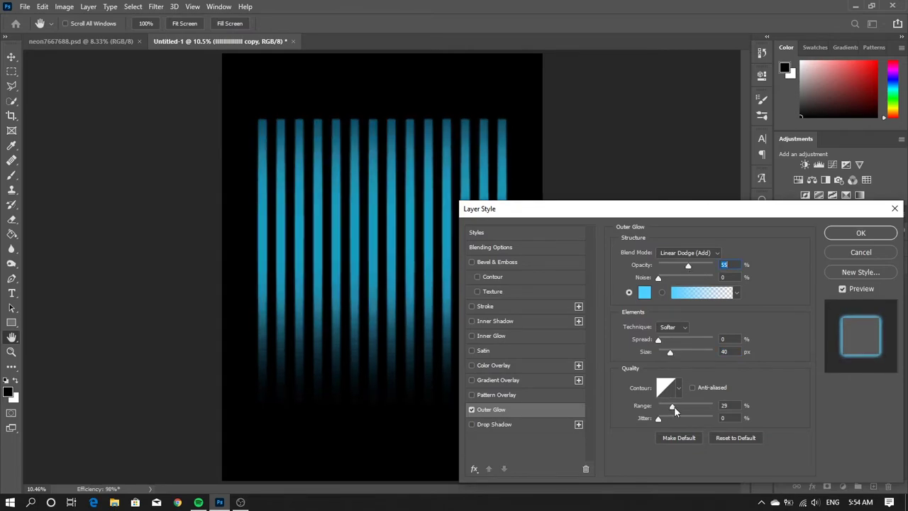
click(861, 233)
Show Layer 1, place it above the bars, and enlarge the man over them
click(827, 487)
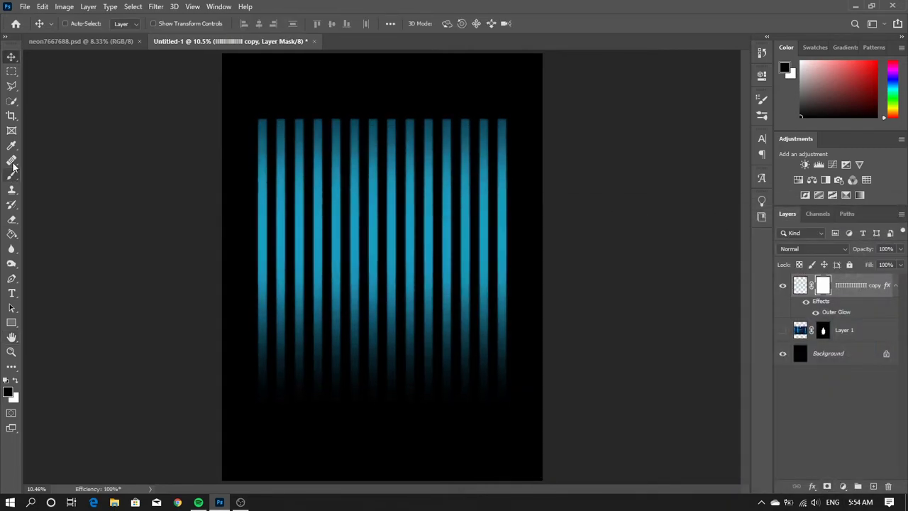
click(783, 330)
drag(845, 330, 845, 281)
key(ctrl+t)
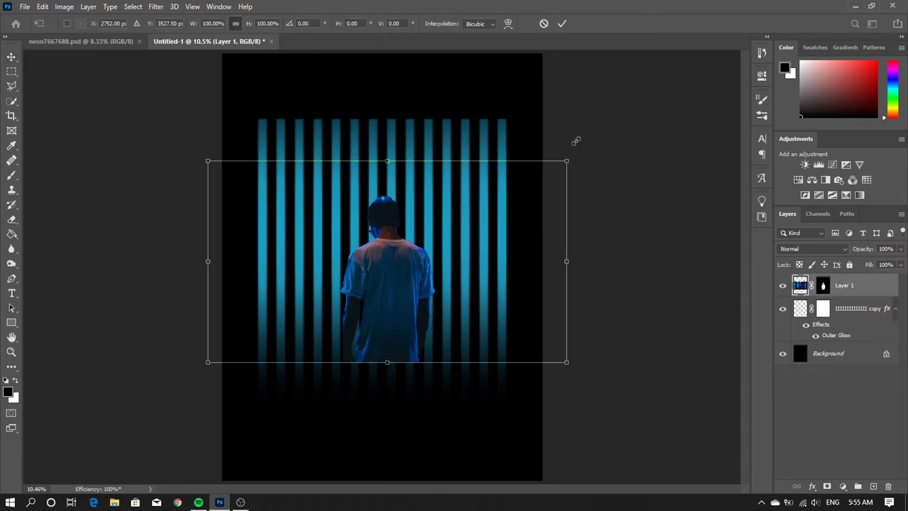
drag(565, 159, 632, 108)
mouse_move(370, 183)
mouse_down()
mouse_move(477, 222)
mouse_move(485, 215)
mouse_up()
key(Return)
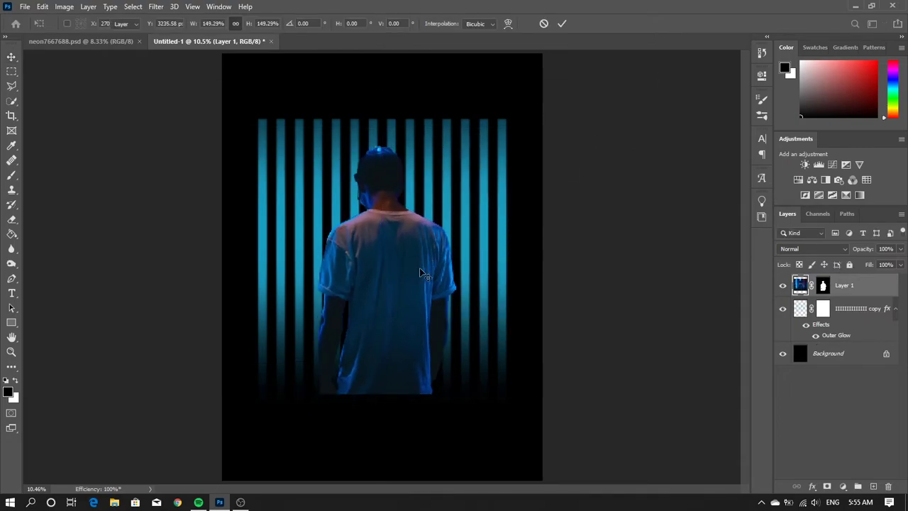
Fade the man's bottom edge into black with a gradient on his mask
click(824, 284)
click(11, 234)
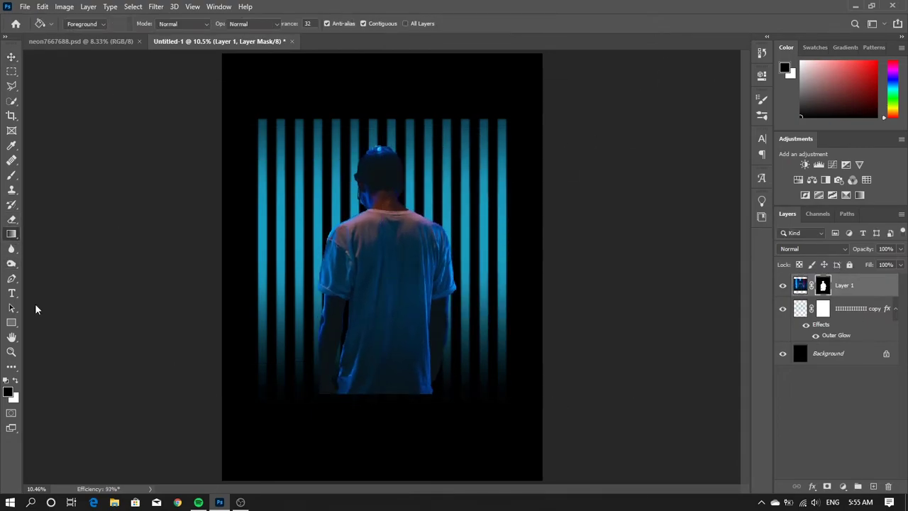
drag(381, 416, 382, 325)
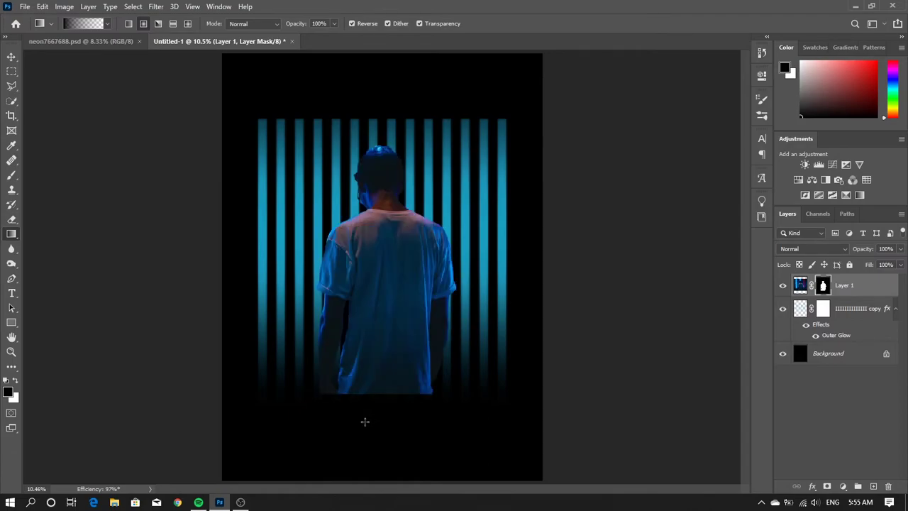
click(352, 24)
drag(383, 415, 384, 278)
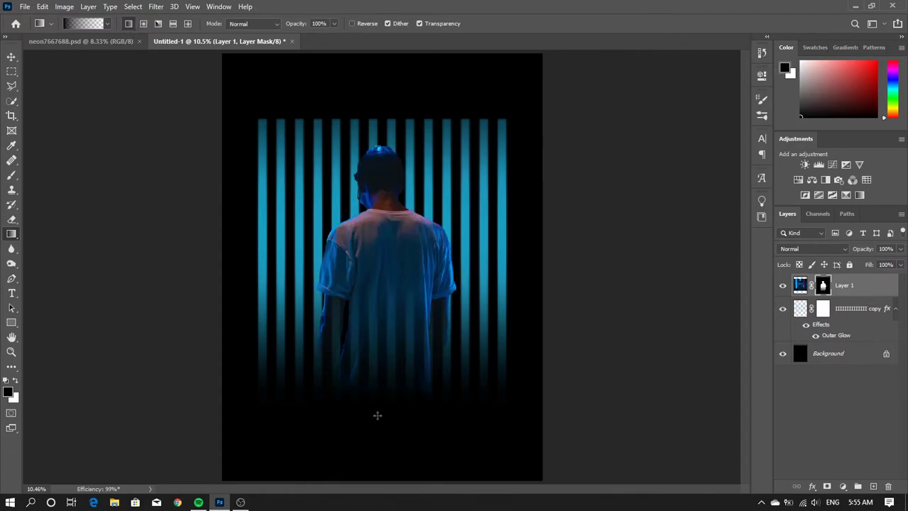
drag(382, 404, 383, 368)
Select both the bars layer and the man's layer together
key(alt+bracketleft)
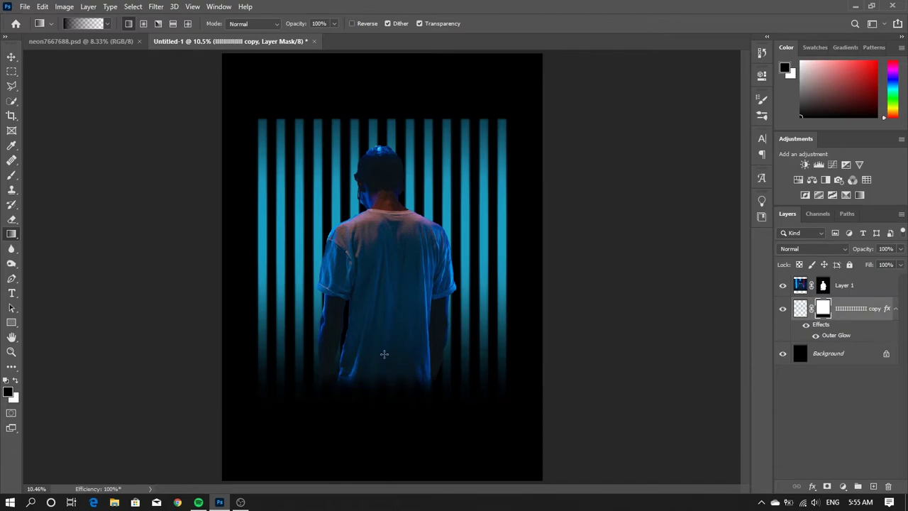
shift+click(870, 291)
click(491, 348)
Group the man and bars layers and add a new empty layer on top
click(442, 191)
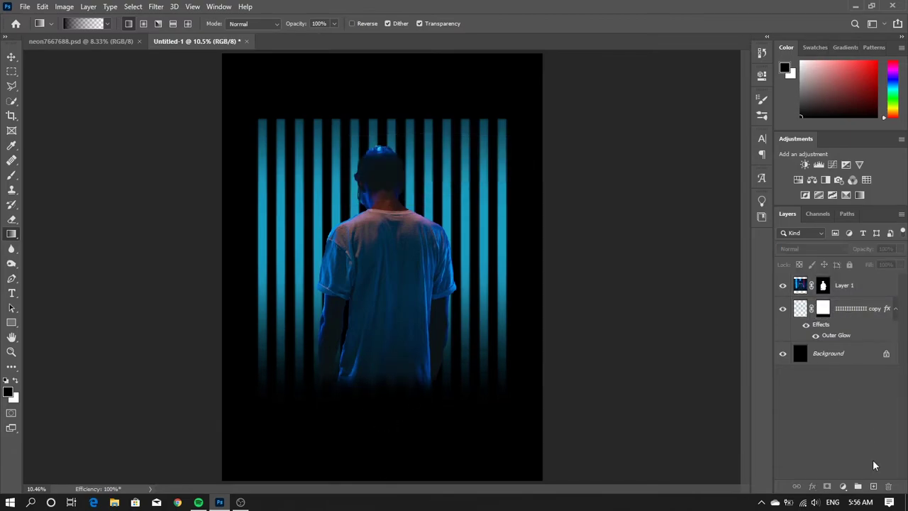
click(874, 487)
drag(857, 294, 852, 309)
key(ctrl+g)
key(ctrl+z)
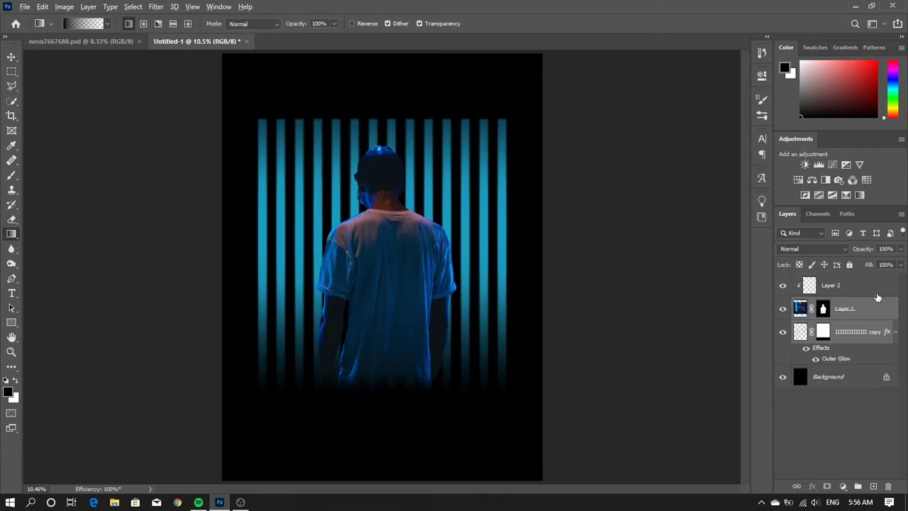
key(ctrl+g)
click(851, 285)
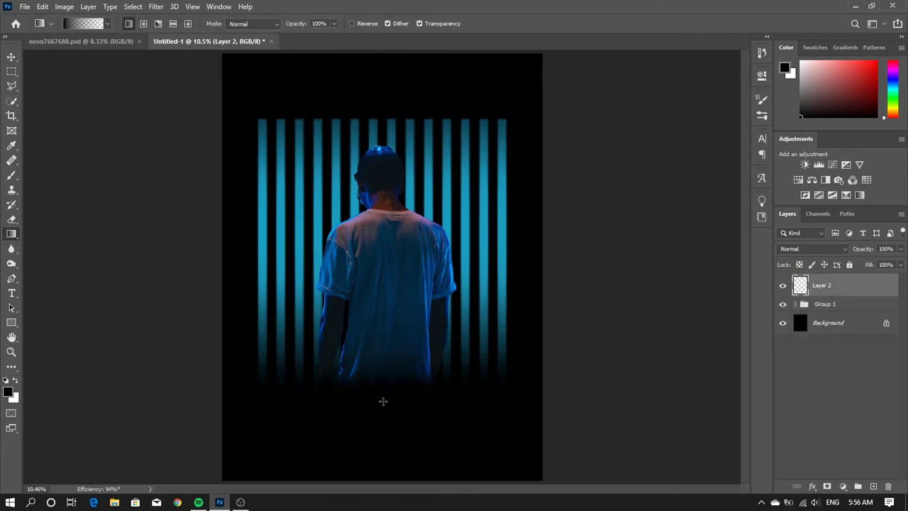
Darken the poster's lower part with a 53%-opacity black gradient from the bottom
drag(381, 403, 381, 329)
key(ctrl+z)
key(5)
key(3)
drag(379, 424, 379, 333)
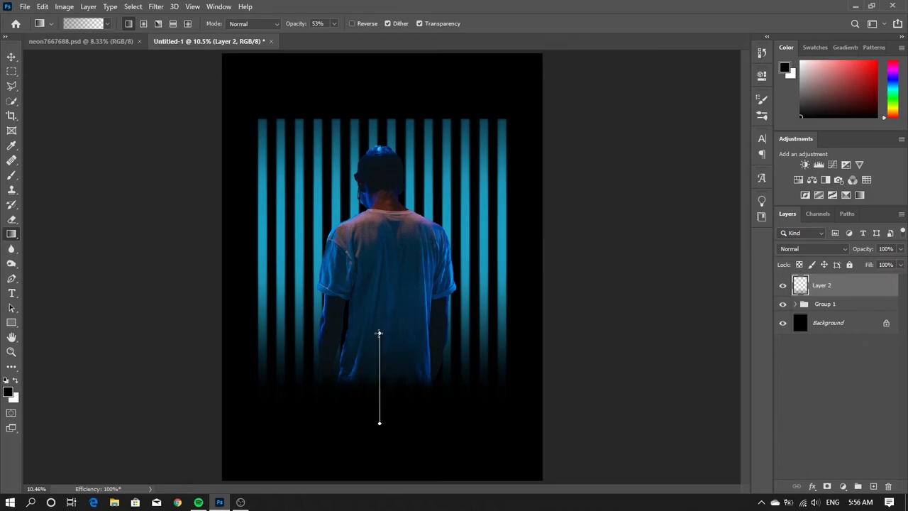
drag(384, 400, 384, 264)
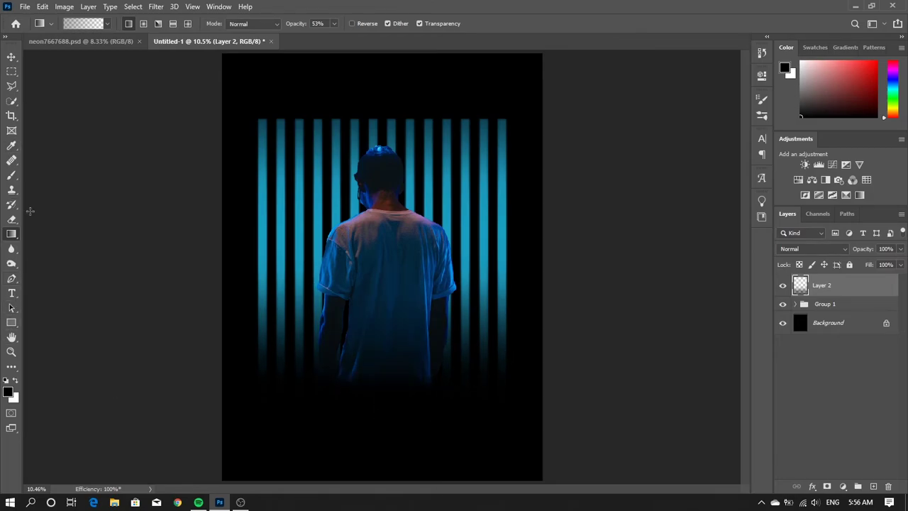
click(796, 304)
On Layer 1's mask, paint black to clean the hair outline and hide the protruding left ear
click(832, 323)
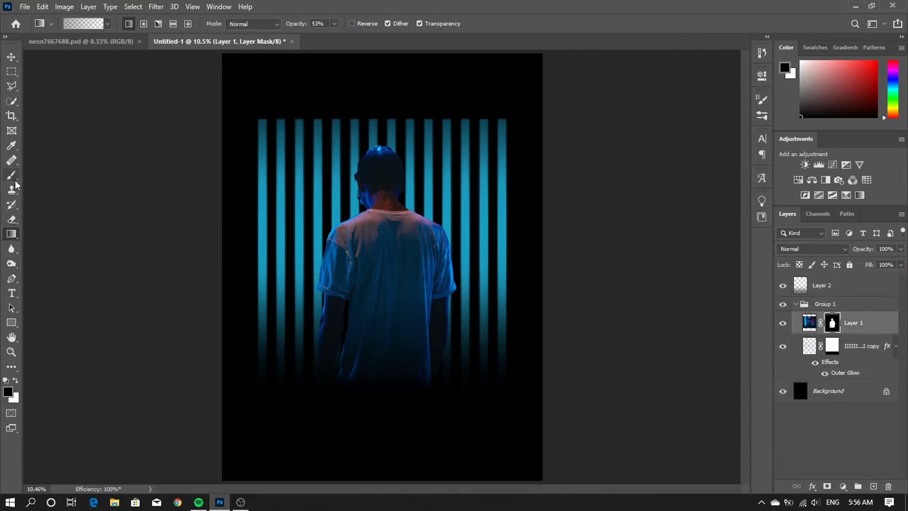
click(12, 175)
scroll(378, 169, up, 5)
scroll(378, 169, up, 2)
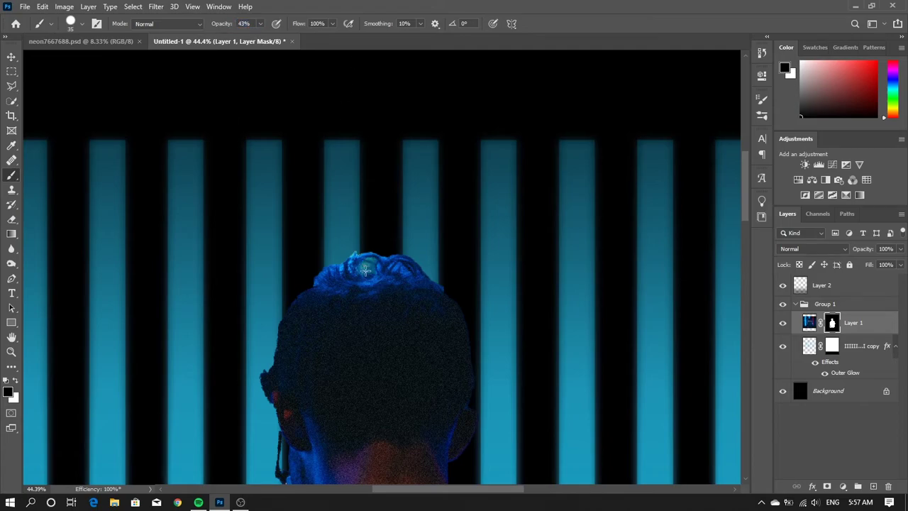
scroll(365, 270, up, 1)
scroll(362, 276, up, 1)
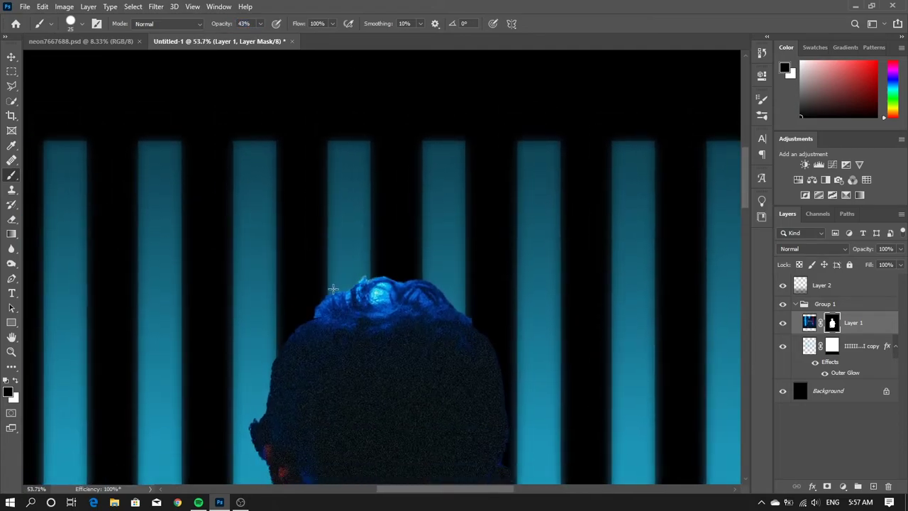
drag(380, 277, 368, 275)
drag(249, 425, 254, 446)
Paint white on the mask to restore edge detail on the head's left side
scroll(338, 278, down, 3)
key(x)
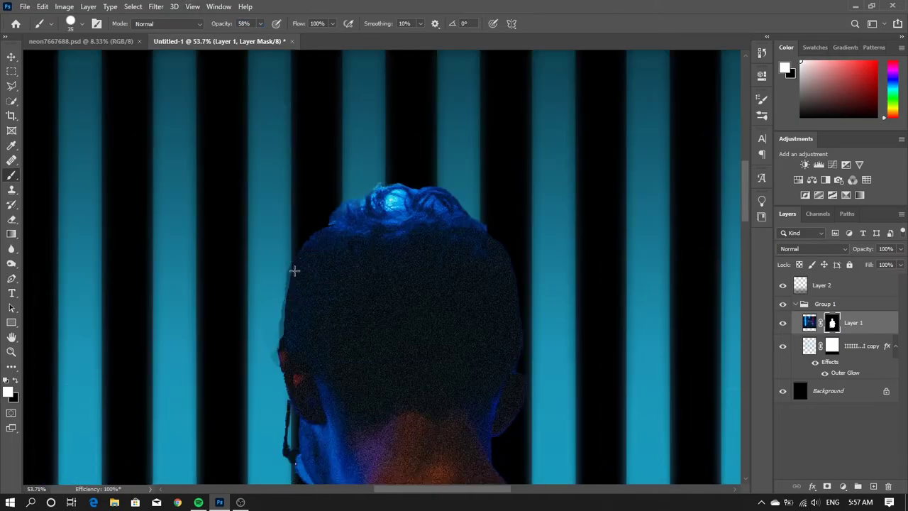
drag(294, 269, 282, 331)
drag(349, 287, 279, 304)
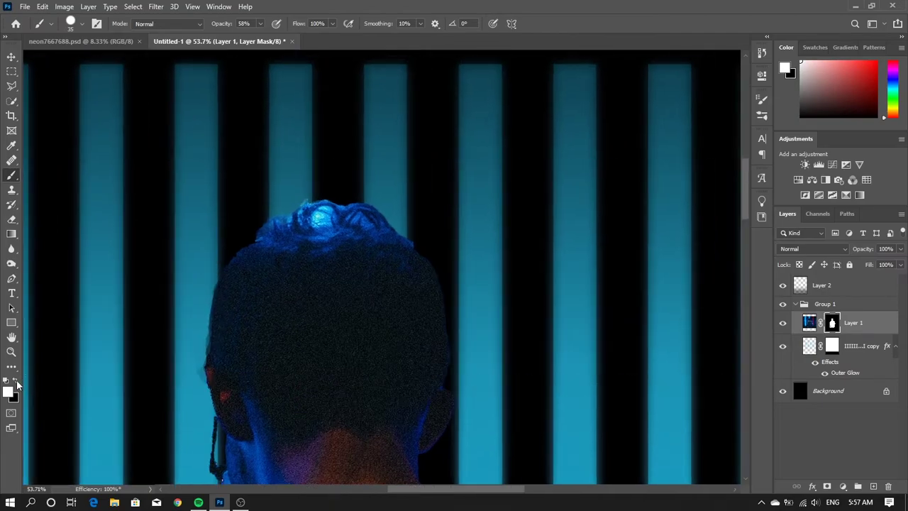
key(x)
With a smaller, lower-opacity brush, hide stray blue hair strands and darken the patch atop the hair
scroll(261, 231, up, 3)
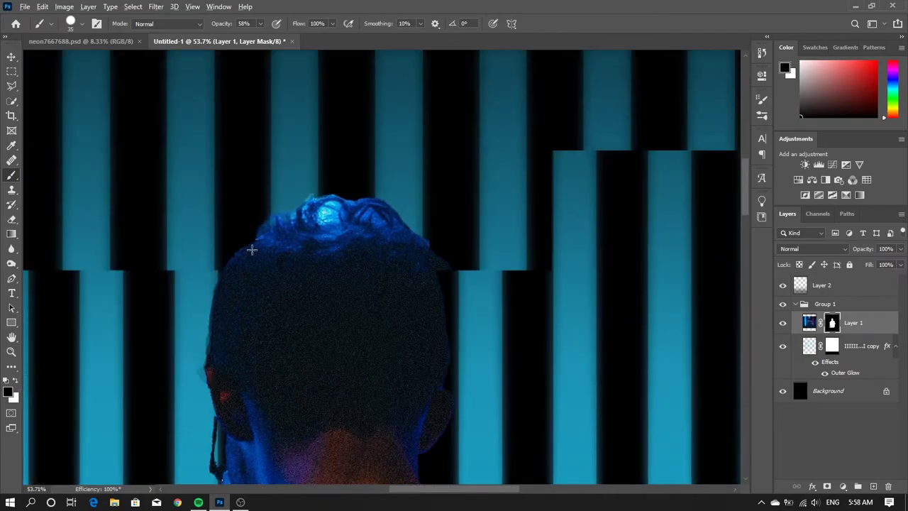
key(bracketleft)
mouse_move(276, 226)
mouse_down()
mouse_move(298, 229)
mouse_move(290, 211)
mouse_move(282, 244)
mouse_up()
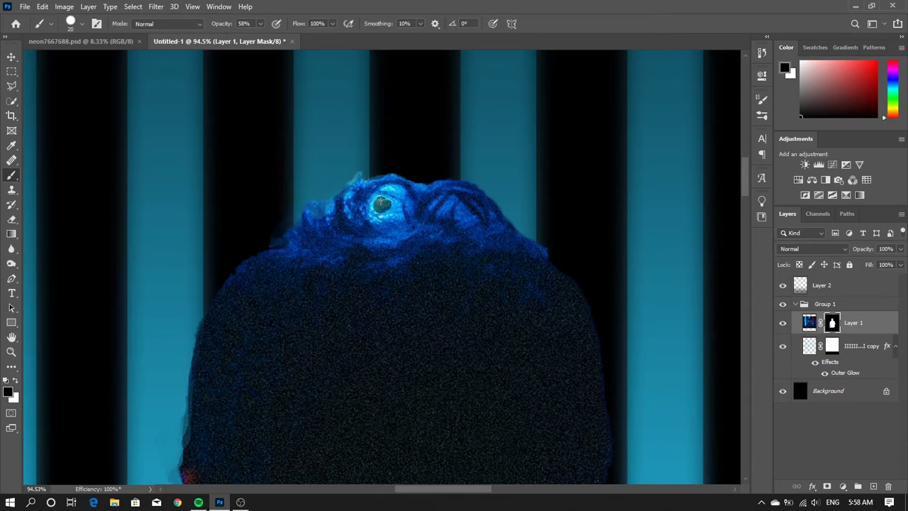
drag(222, 23, 218, 26)
drag(382, 214, 397, 192)
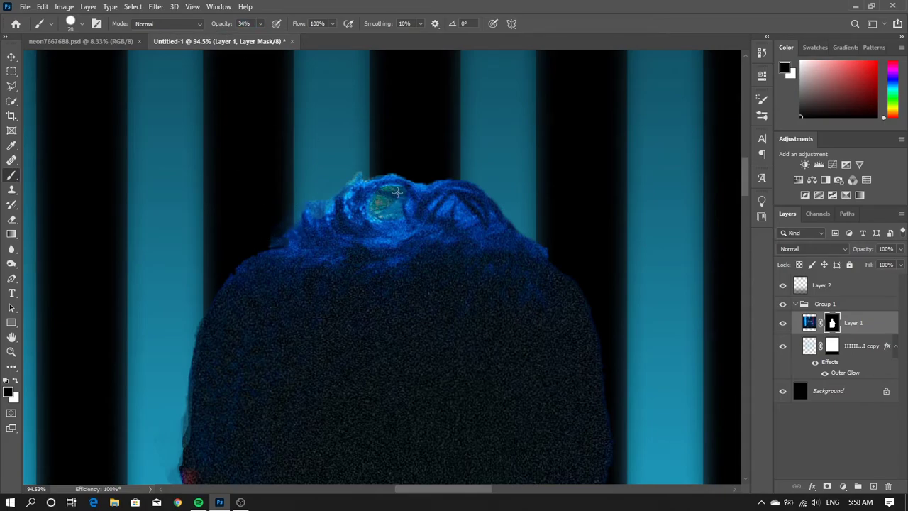
scroll(378, 200, down, 3)
scroll(419, 227, down, 3)
scroll(426, 241, down, 3)
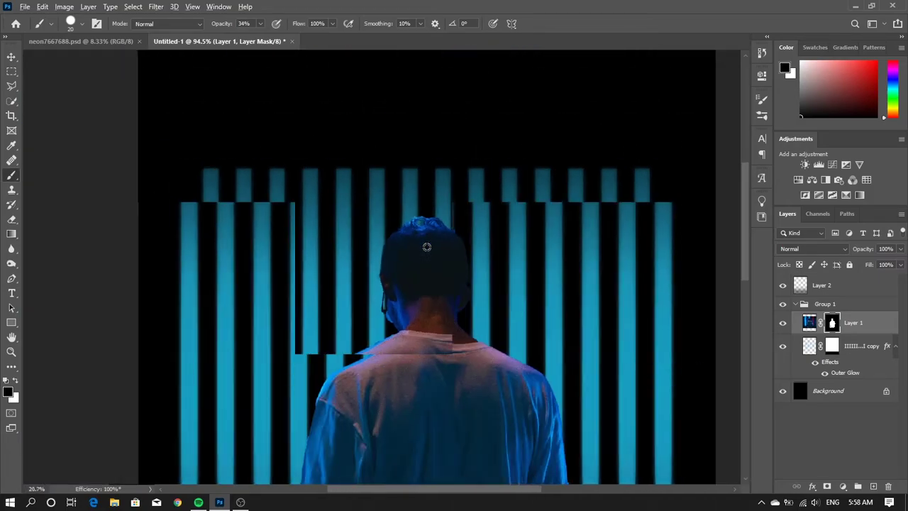
scroll(417, 259, down, 5)
Duplicate the NEON text layer and apply a Motion Blur filter to the copy
key(ctrl+0)
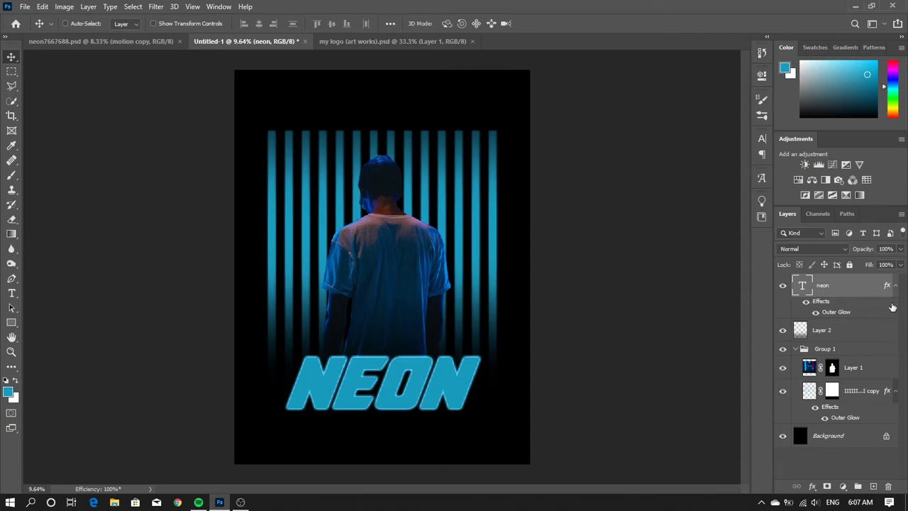
key(ctrl+j)
click(156, 6)
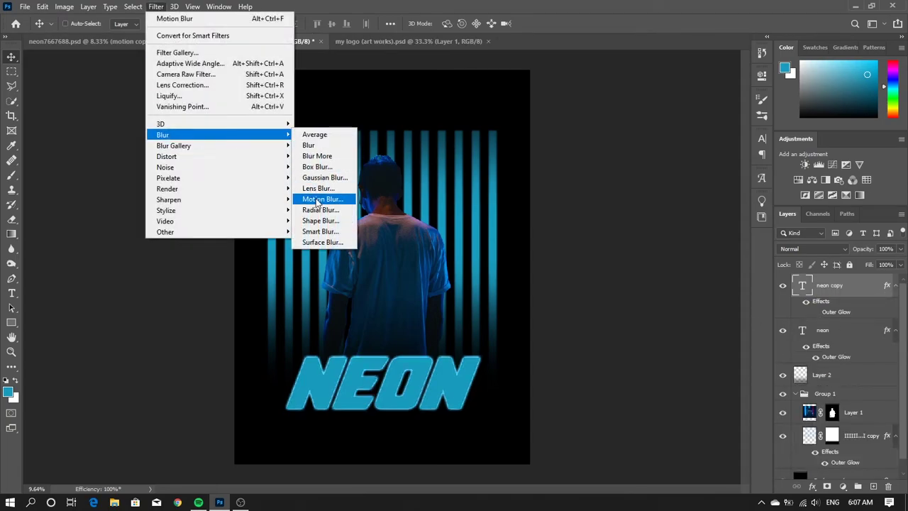
click(327, 201)
drag(448, 281, 424, 283)
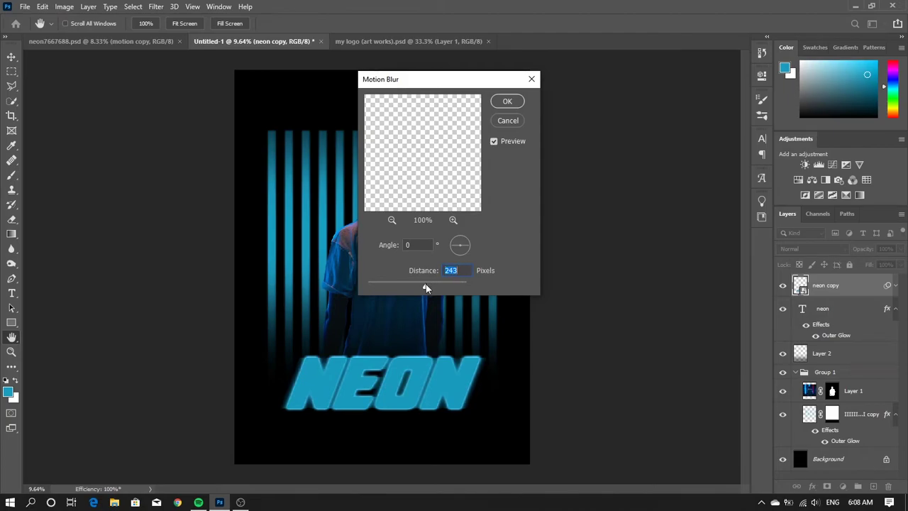
click(508, 101)
Set the blurred copy's blend mode to Difference and turn NEON's outer glow back on
click(812, 248)
click(825, 432)
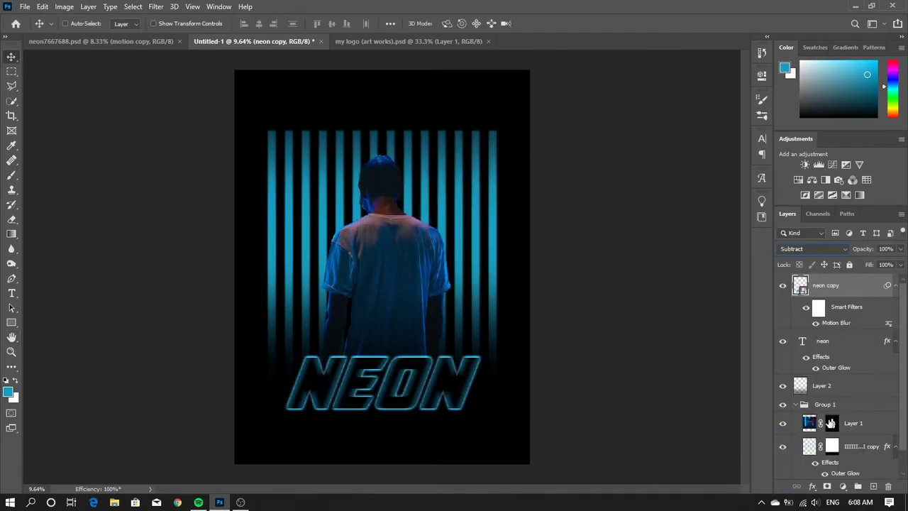
click(816, 367)
click(815, 368)
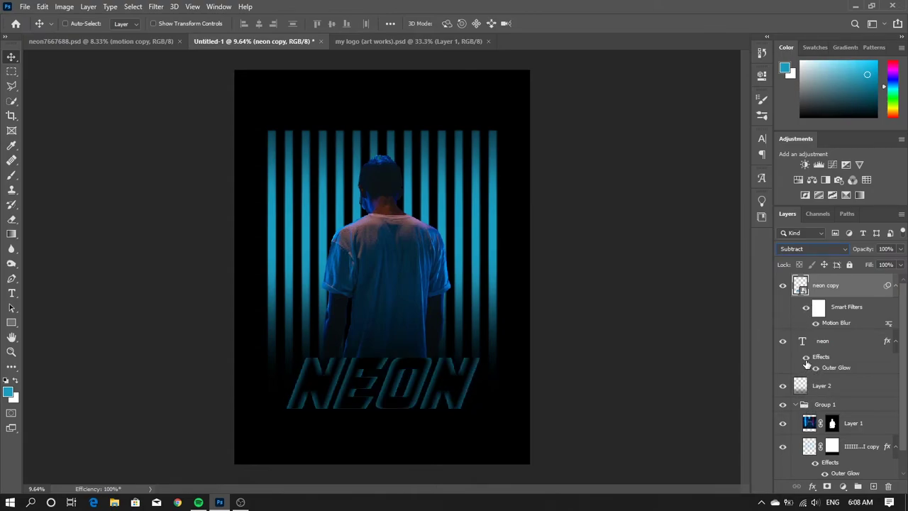
click(813, 248)
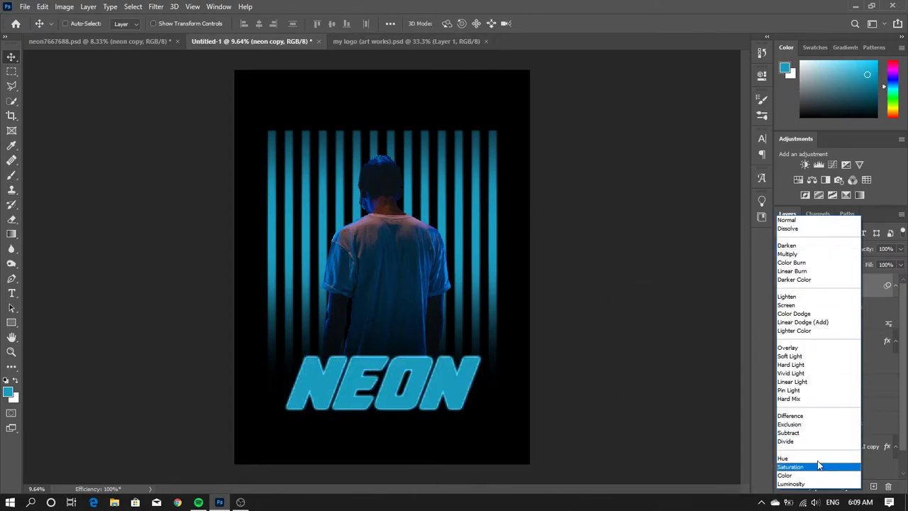
click(806, 419)
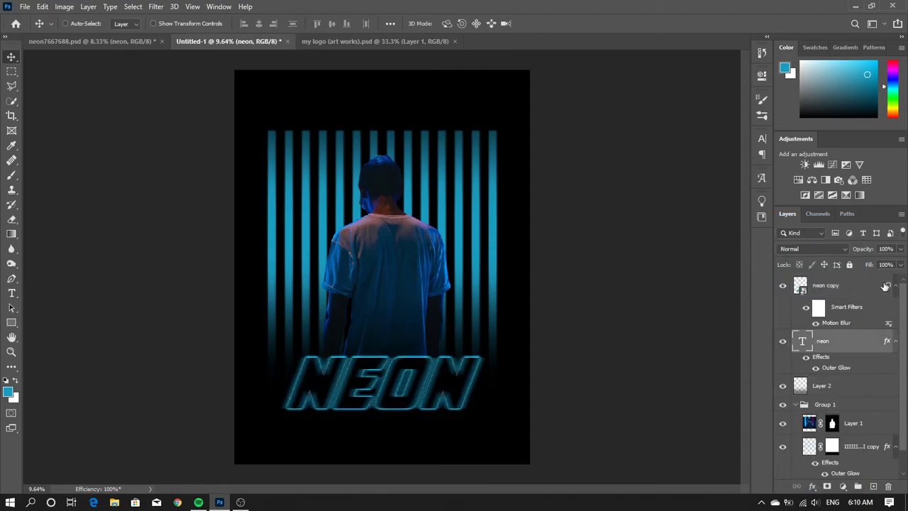
Adjust the copy's Motion Blur to about 20° angle and 215 pixels distance
double_click(836, 323)
click(498, 122)
double_click(836, 323)
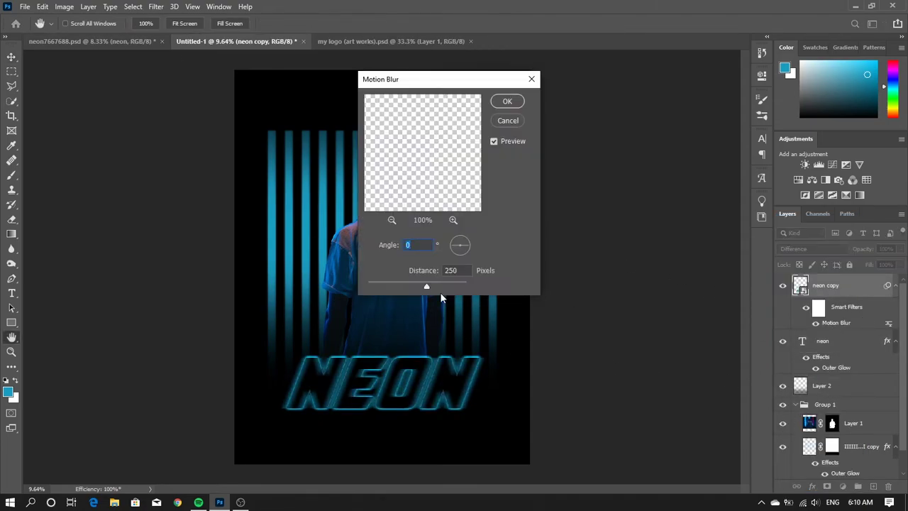
click(508, 101)
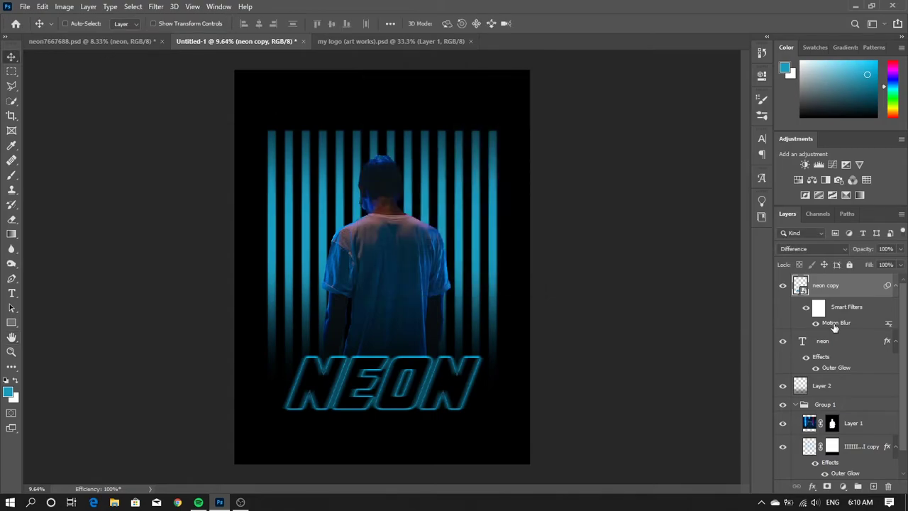
double_click(836, 323)
drag(470, 245, 469, 241)
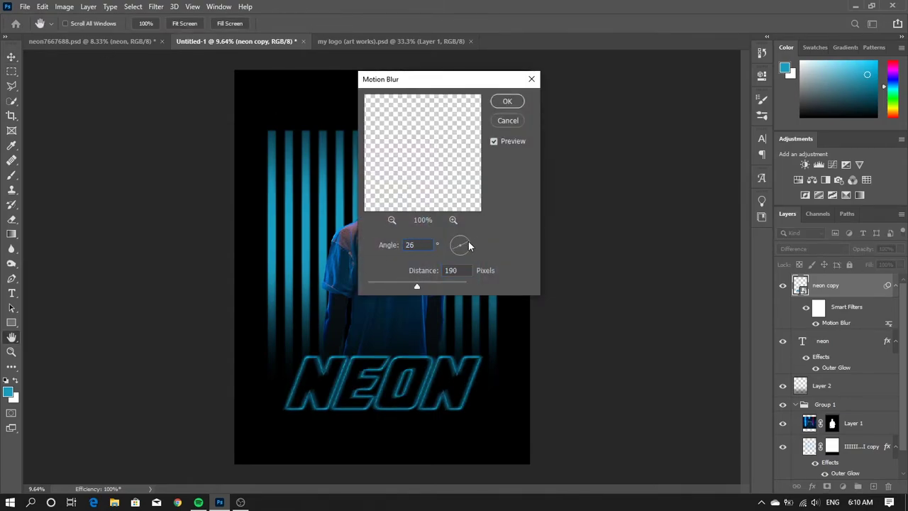
drag(416, 286, 420, 287)
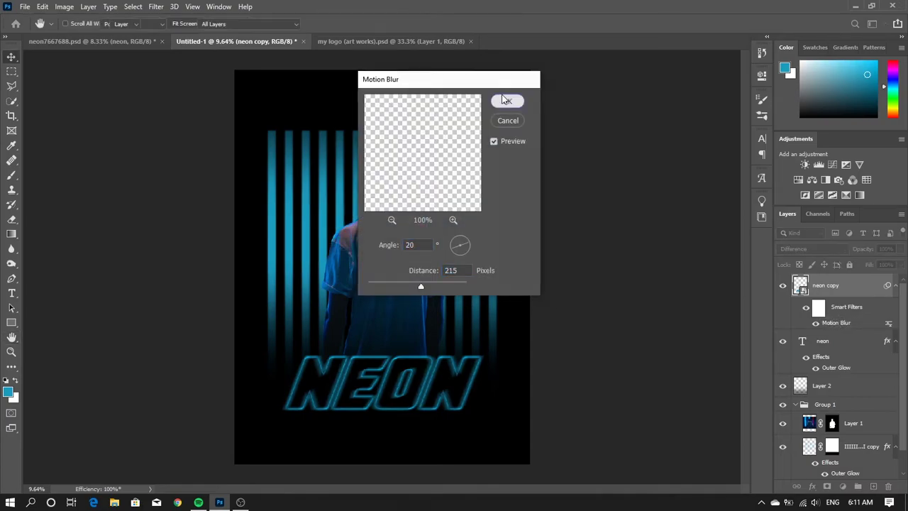
click(508, 101)
click(11, 294)
Type MOTION on a new text line below NEON
click(345, 430)
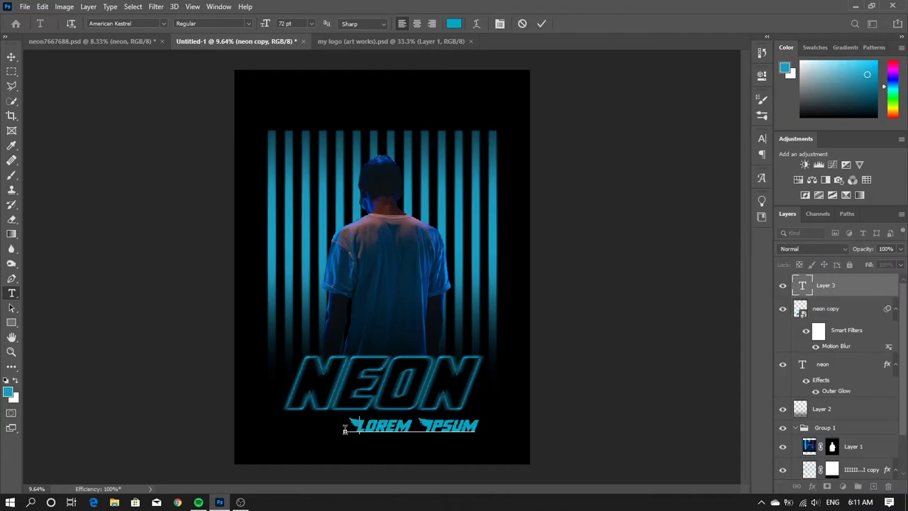
text(MOTION)
click(541, 23)
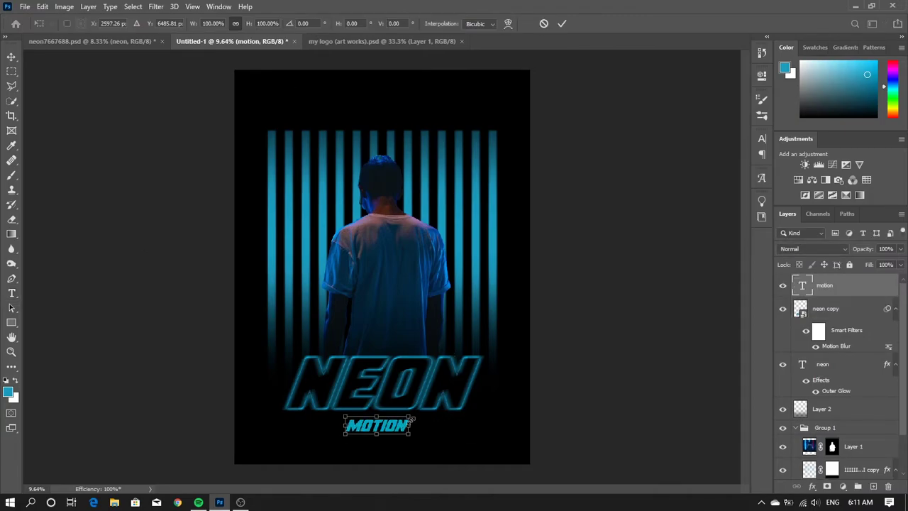
Enlarge MOTION to about 119%, centre it, and paste the outer glow layer style onto it
key(ctrl+t)
mouse_move(408, 434)
mouse_down()
mouse_move(416, 438)
mouse_move(384, 430)
mouse_up()
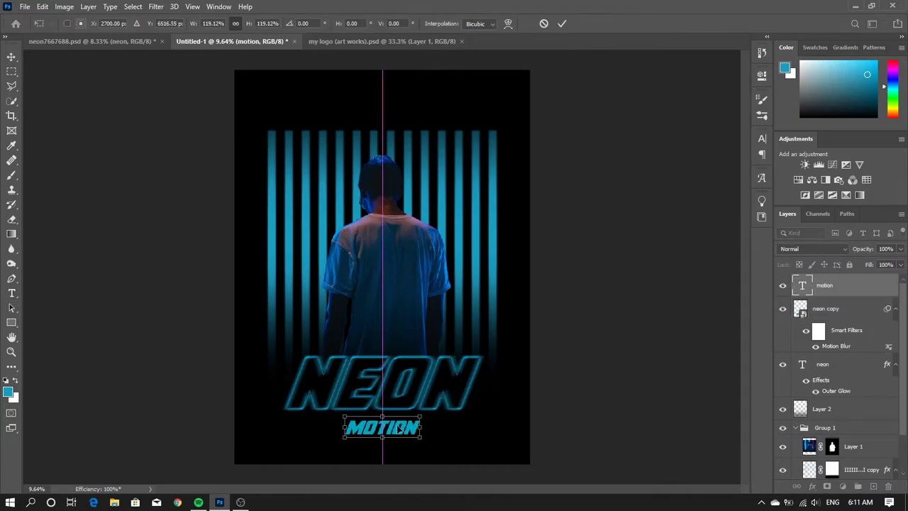
key(Return)
right_click(827, 288)
click(771, 383)
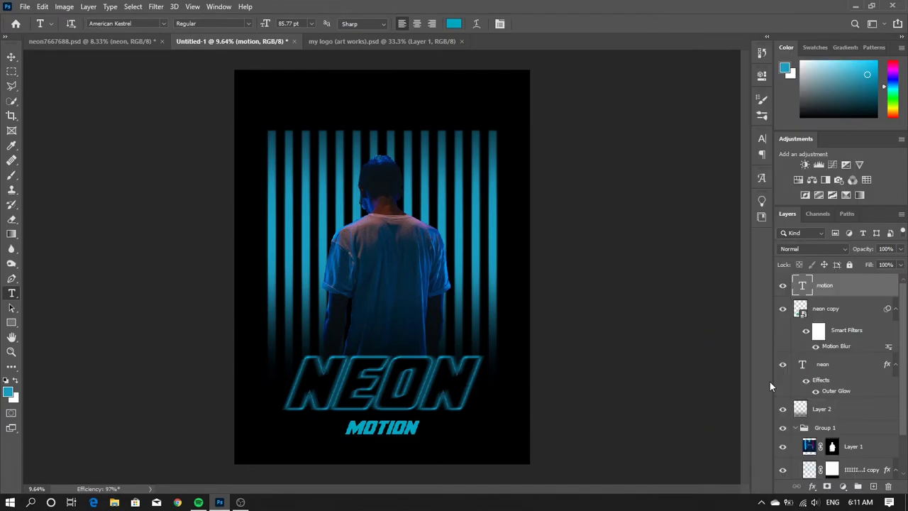
Check MOTION's outer glow, then motion-blur the motion copy and blend it with Difference
key(v)
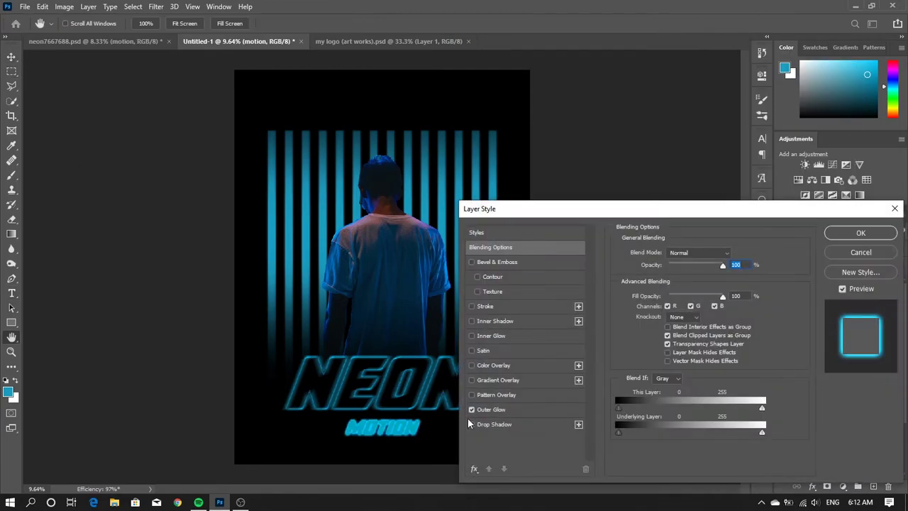
click(490, 410)
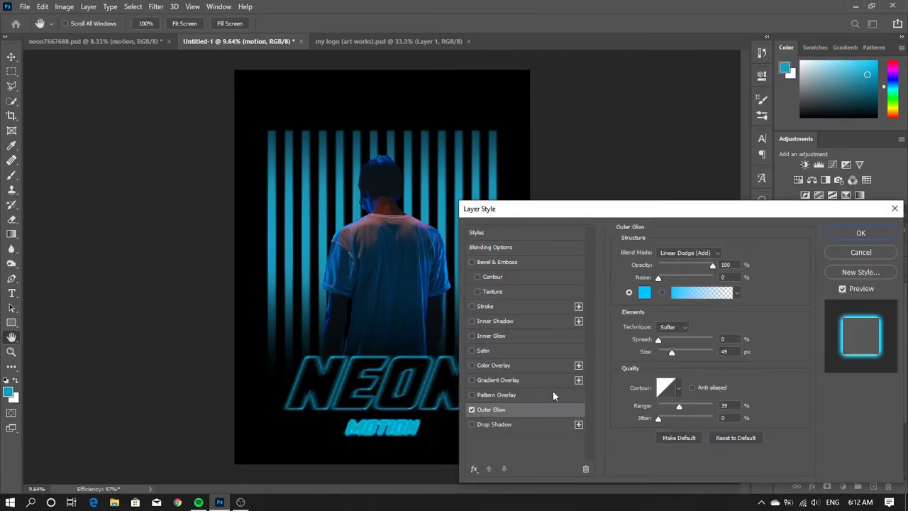
click(839, 255)
click(156, 6)
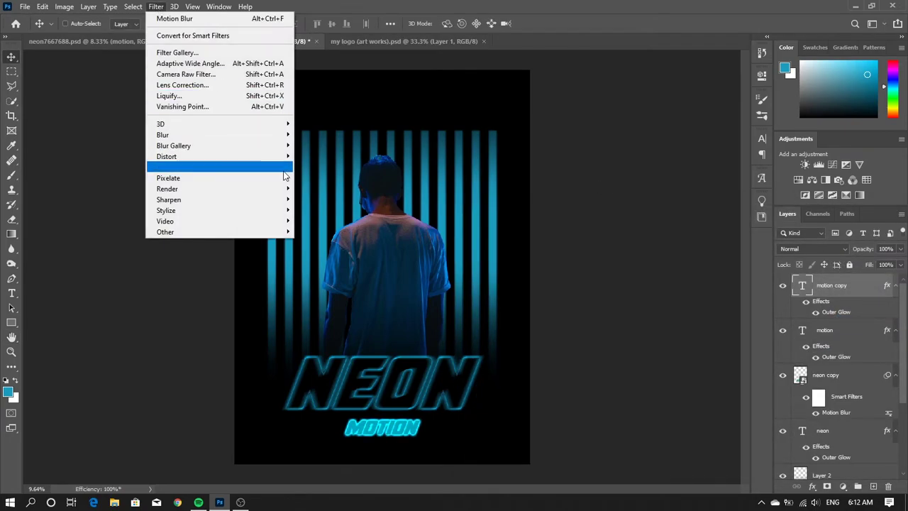
click(181, 14)
key(Return)
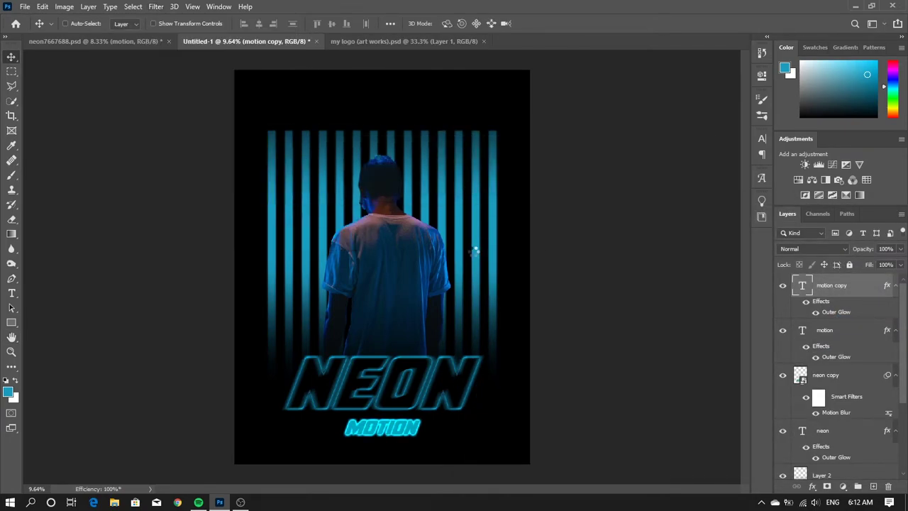
key(Return)
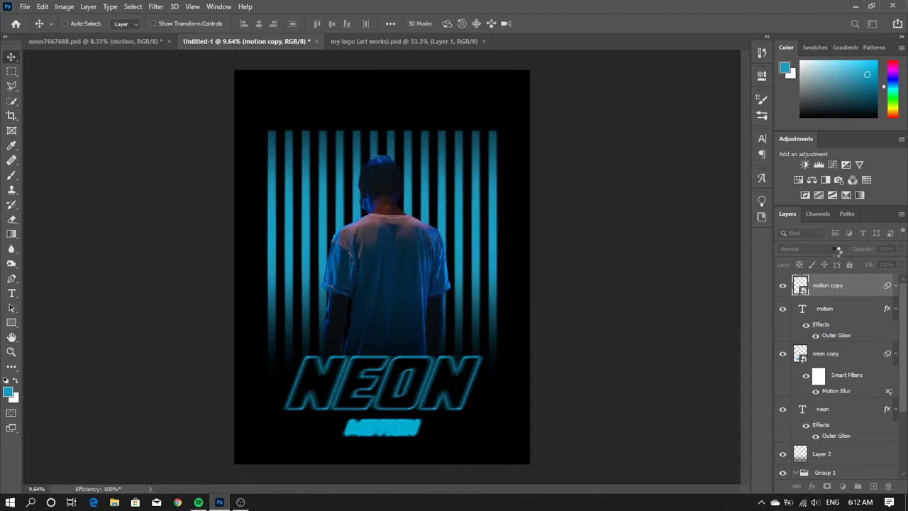
click(809, 249)
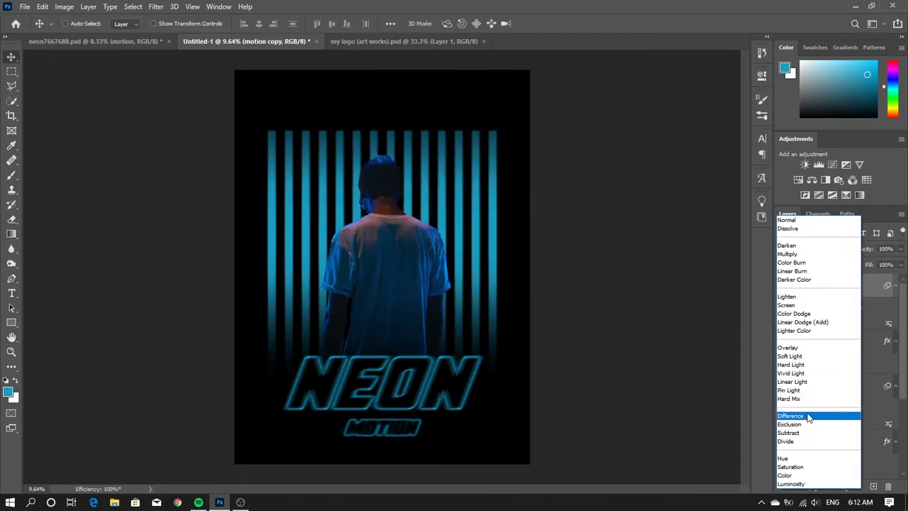
click(807, 416)
Adjust the outer glow size and range, and raise the motion copy's opacity to 100%
double_click(823, 341)
drag(667, 410, 670, 406)
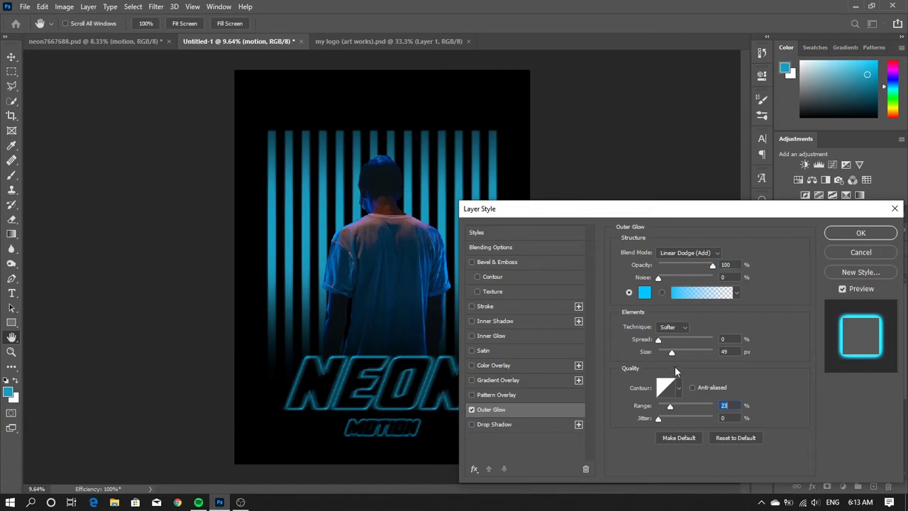
mouse_move(672, 352)
mouse_down()
mouse_move(663, 355)
mouse_move(683, 353)
mouse_up()
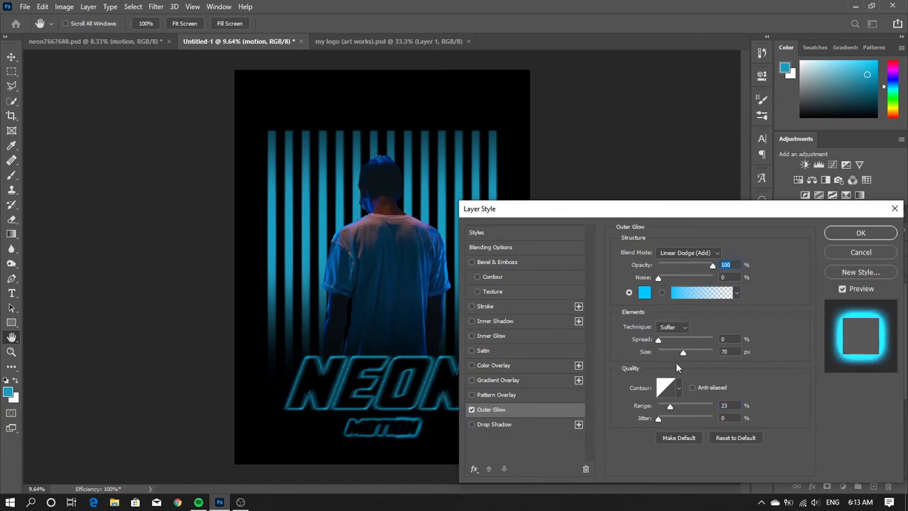
click(861, 233)
click(852, 287)
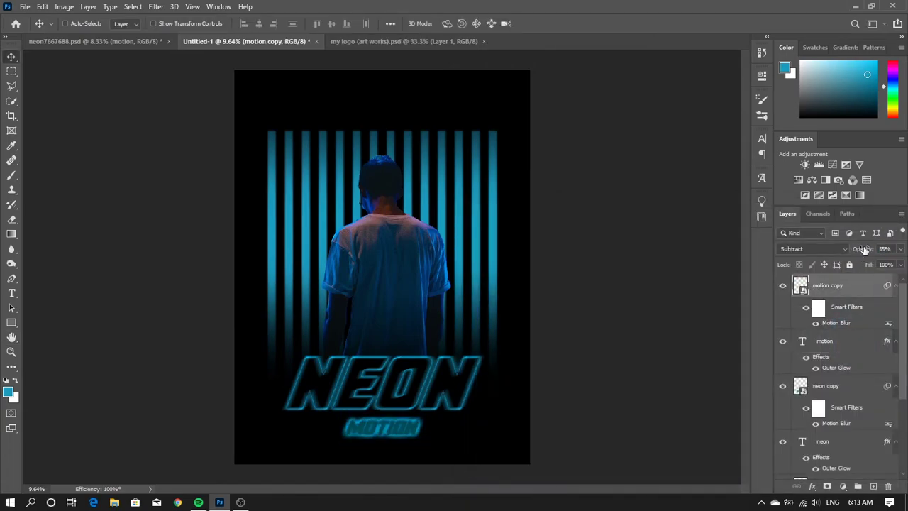
key(0)
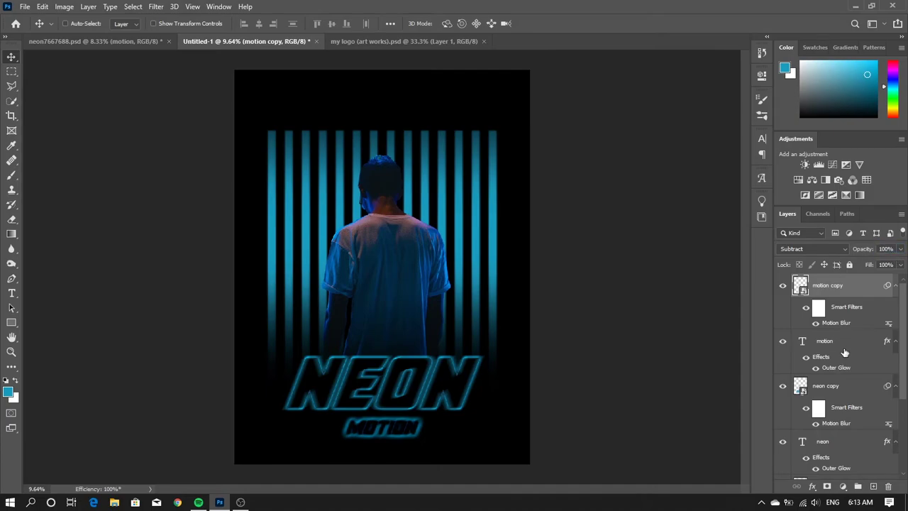
Reduce the motion layer's outer glow to 43 px size and 8% range
double_click(845, 355)
drag(683, 353, 671, 353)
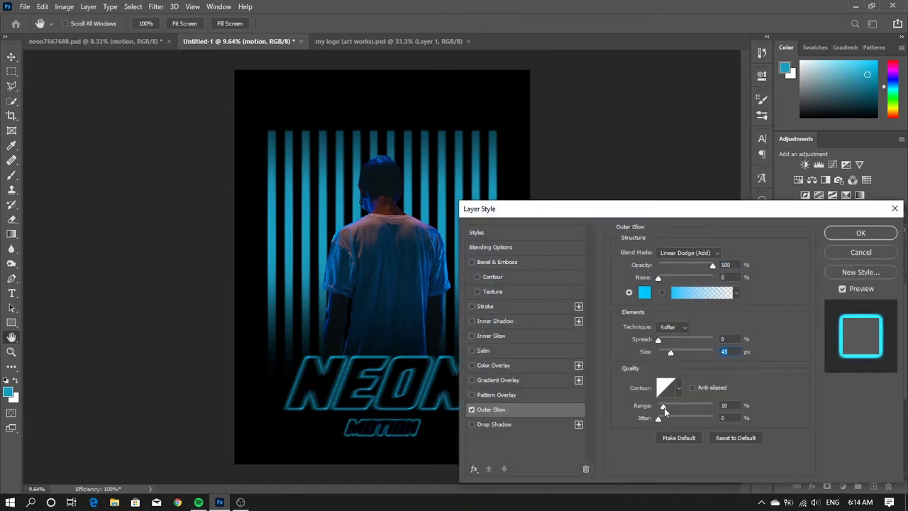
drag(663, 406, 662, 407)
click(862, 234)
click(845, 285)
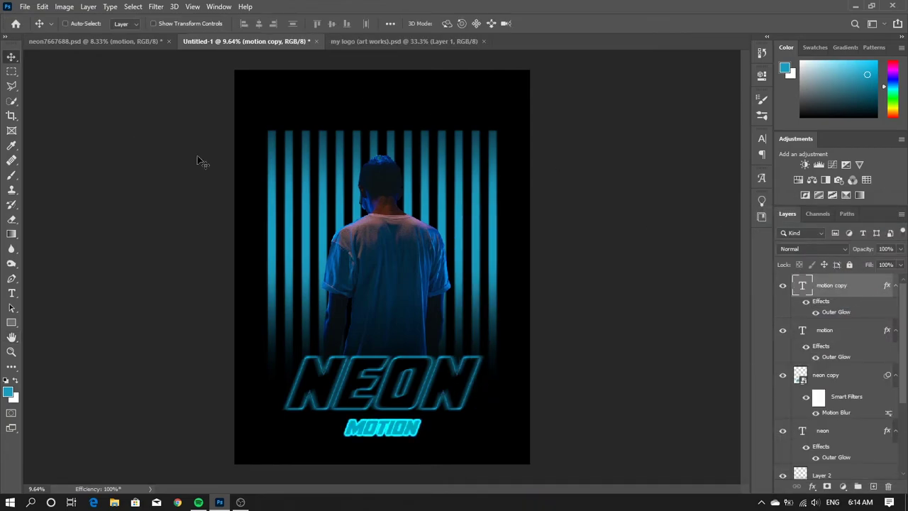
Reapply the blur to the copy with Difference blending, then remove the motion copy layer
key(ctrl+f)
click(812, 248)
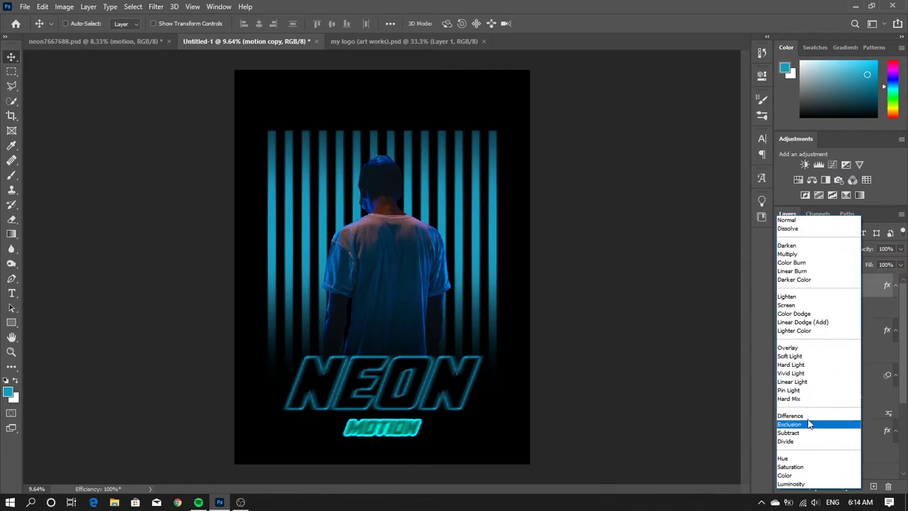
click(793, 416)
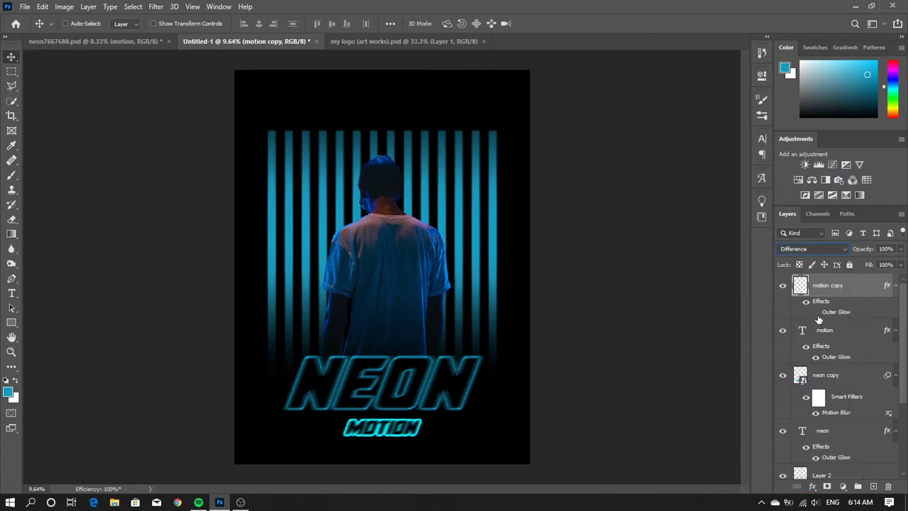
click(851, 342)
click(762, 139)
click(762, 138)
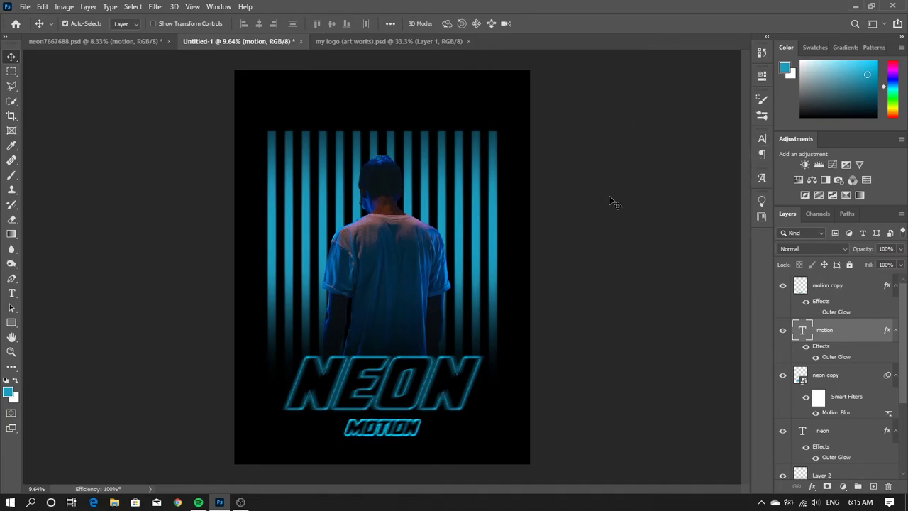
key(ctrl+z)
Widen MOTION's letter spacing to 60 and centre it horizontally on the poster
click(763, 178)
click(763, 138)
drag(700, 176, 696, 184)
click(731, 135)
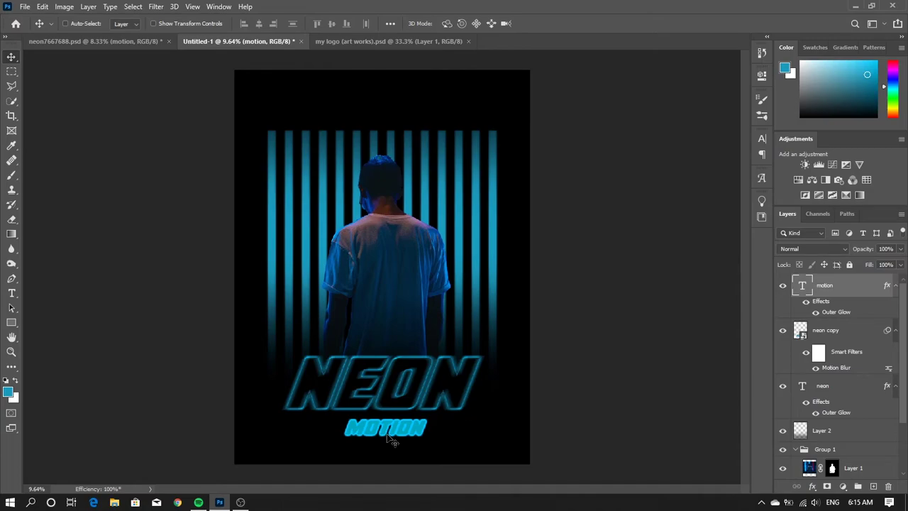
click(390, 24)
click(259, 23)
Duplicate the motion layer, blur the copy, and blend it with Subtract
key(ctrl+j)
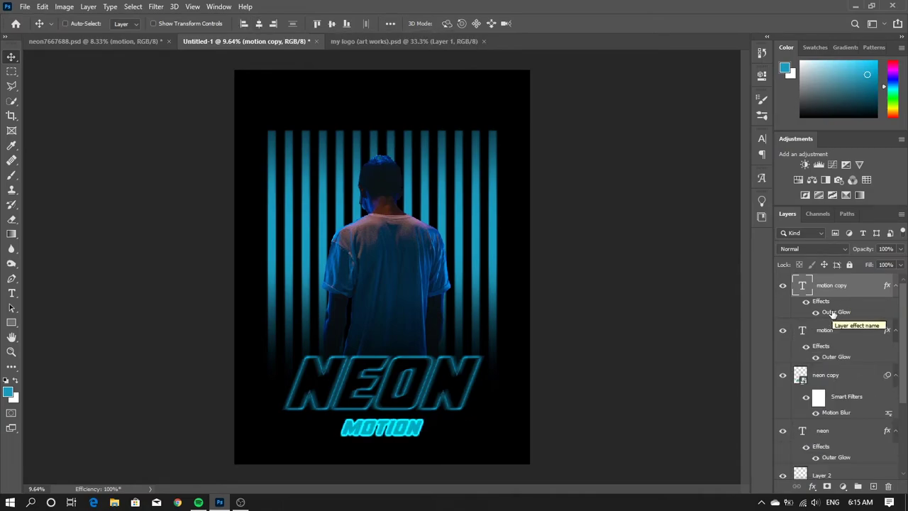
click(156, 6)
click(186, 35)
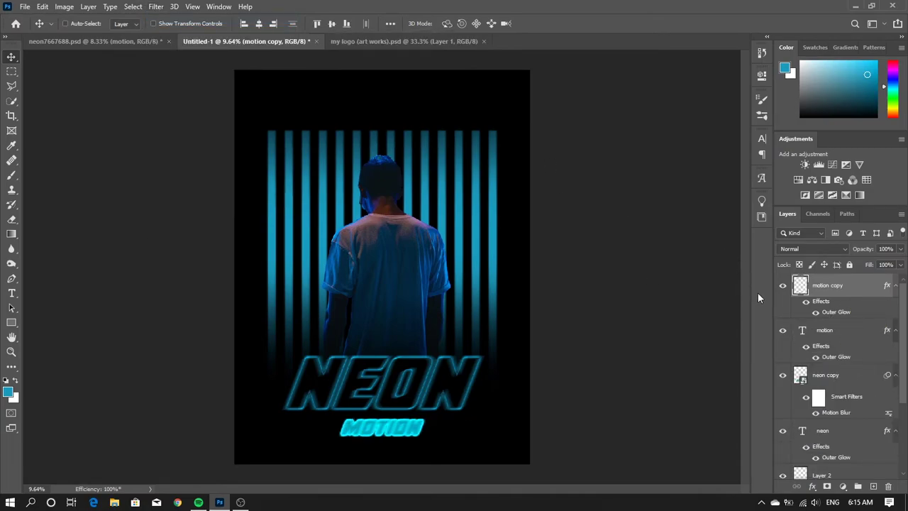
click(823, 249)
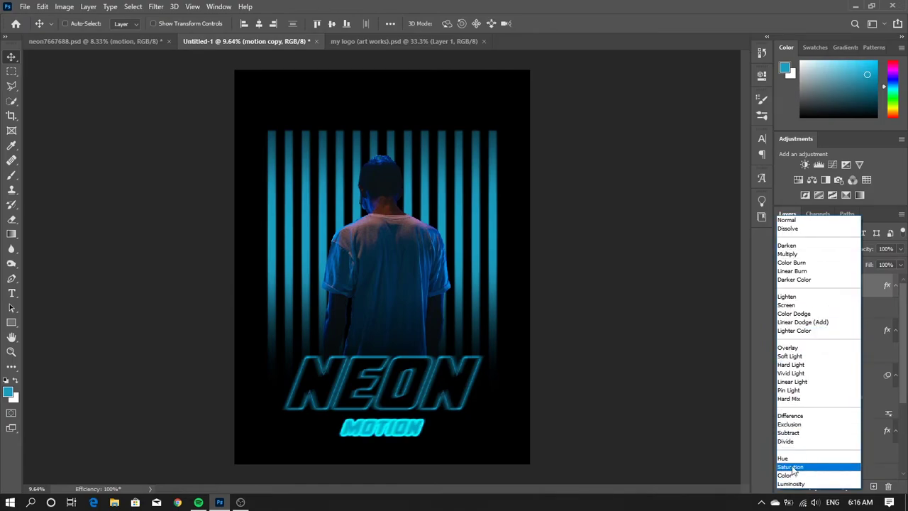
click(800, 433)
Review and confirm the MOTION text's Outer Glow settings
click(851, 315)
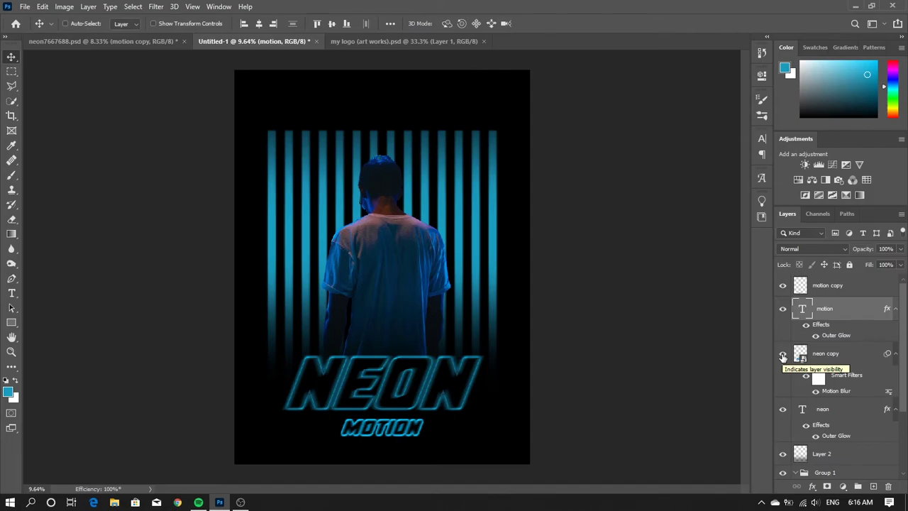
double_click(836, 336)
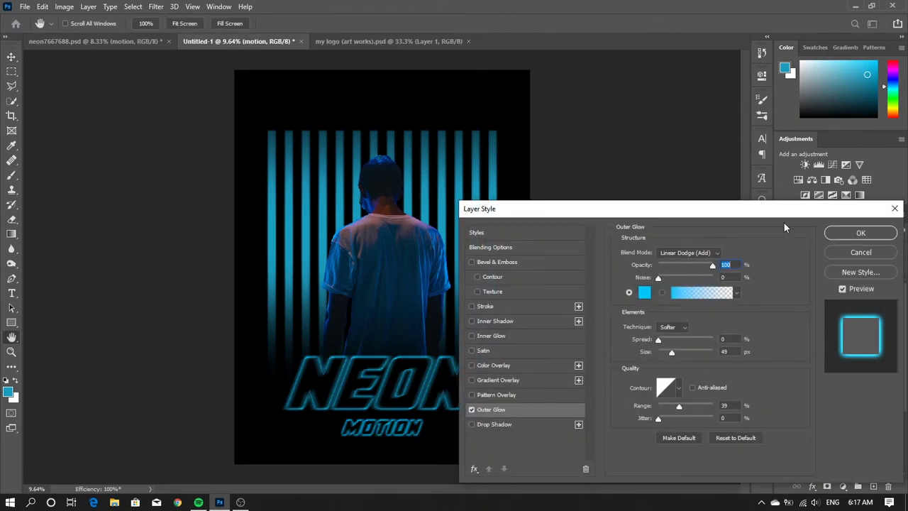
click(842, 240)
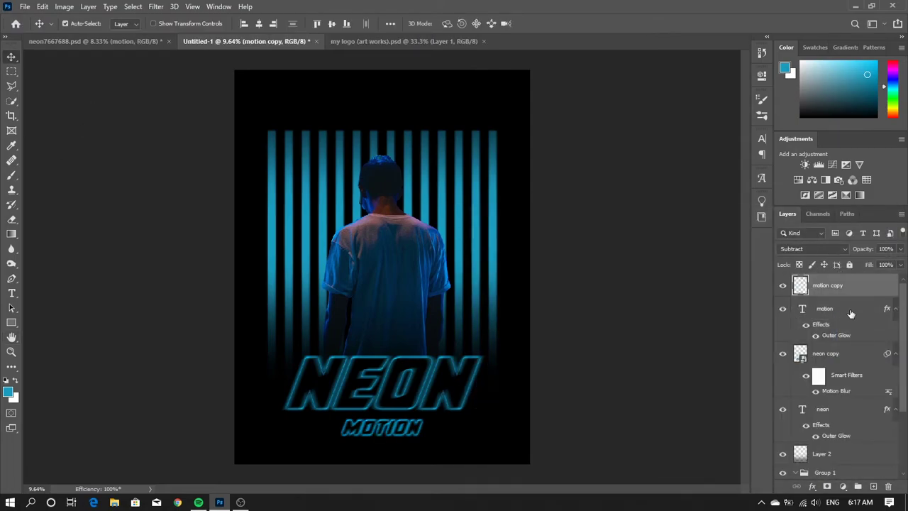
scroll(864, 353, up, 2)
scroll(863, 353, up, 2)
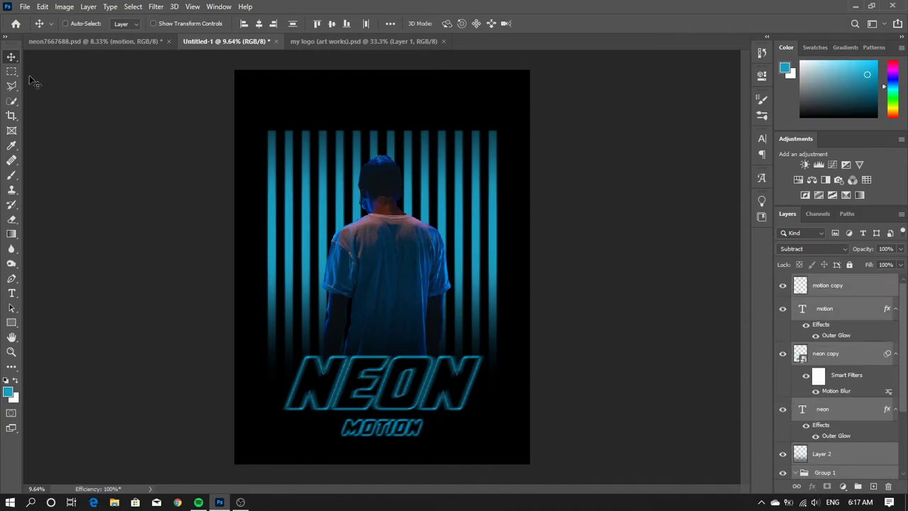
Scale the neon bars, man and NEON MOTION title up slightly, recentre them, and group them
key(ctrl+t)
click(464, 198)
drag(612, 115, 556, 144)
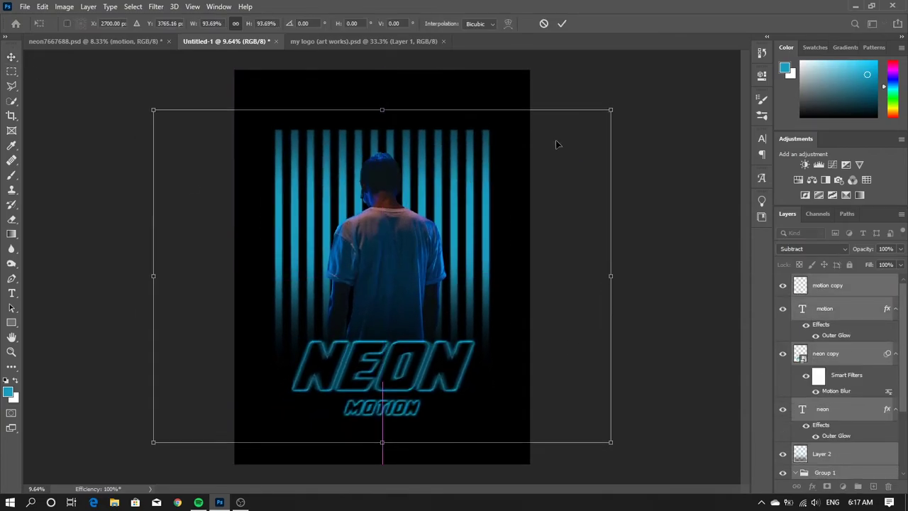
drag(611, 110, 623, 102)
drag(489, 178, 499, 172)
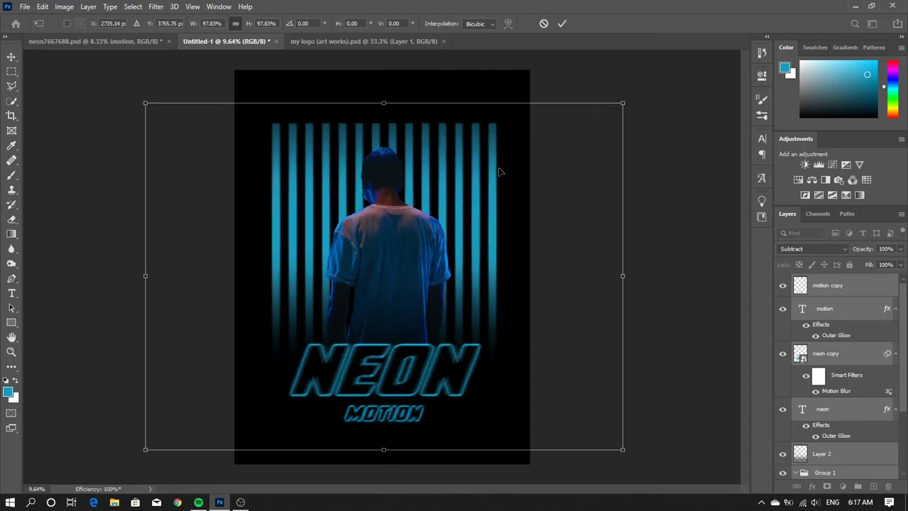
key(Return)
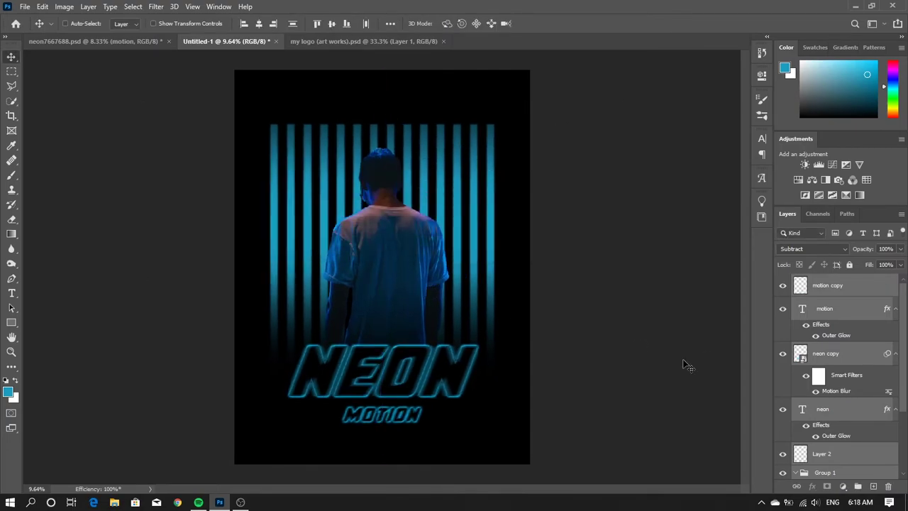
key(ctrl+g)
Add 'Poster Design' heading text at the top-left in Roboto Bold, coloured white
click(12, 293)
click(254, 85)
text(PO)
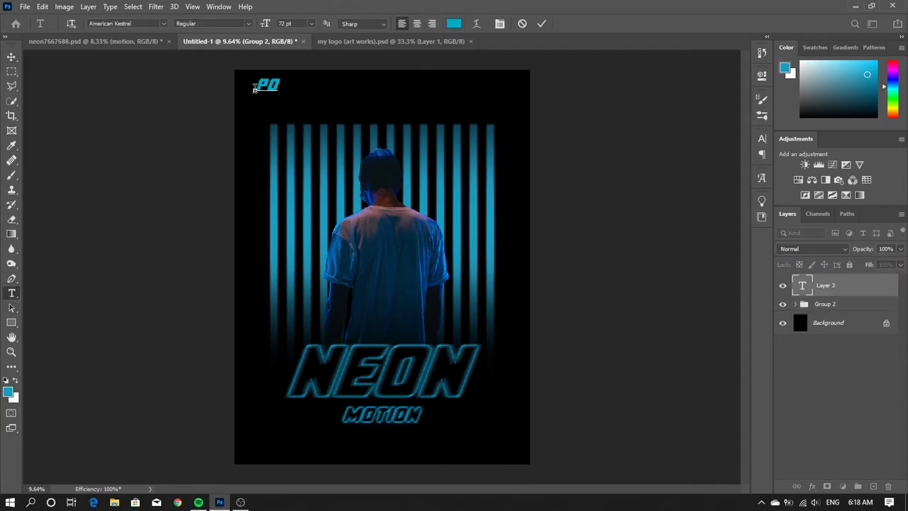
click(162, 23)
key(BackSpace)
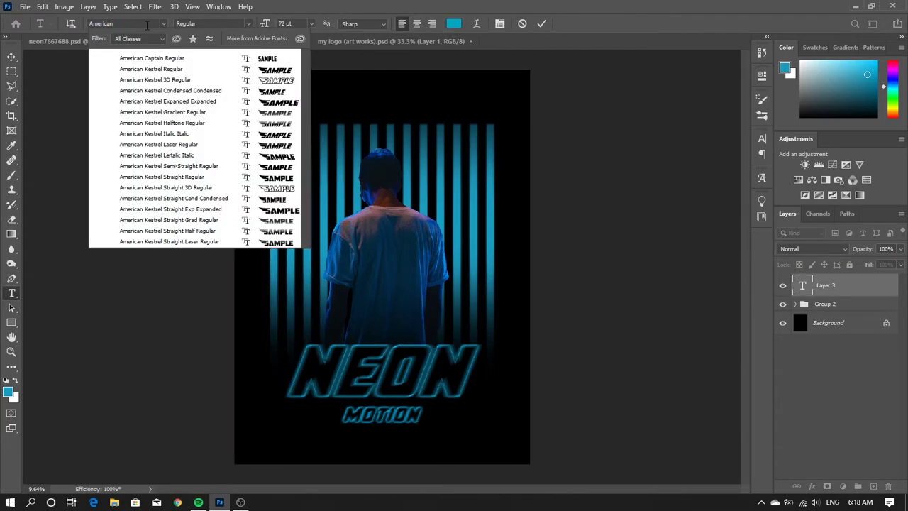
text(robot)
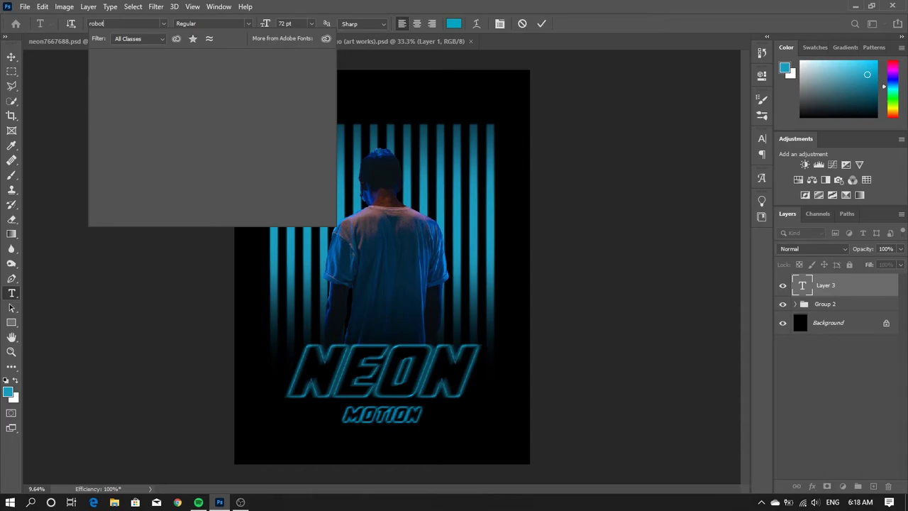
click(267, 209)
text(Poster Design)
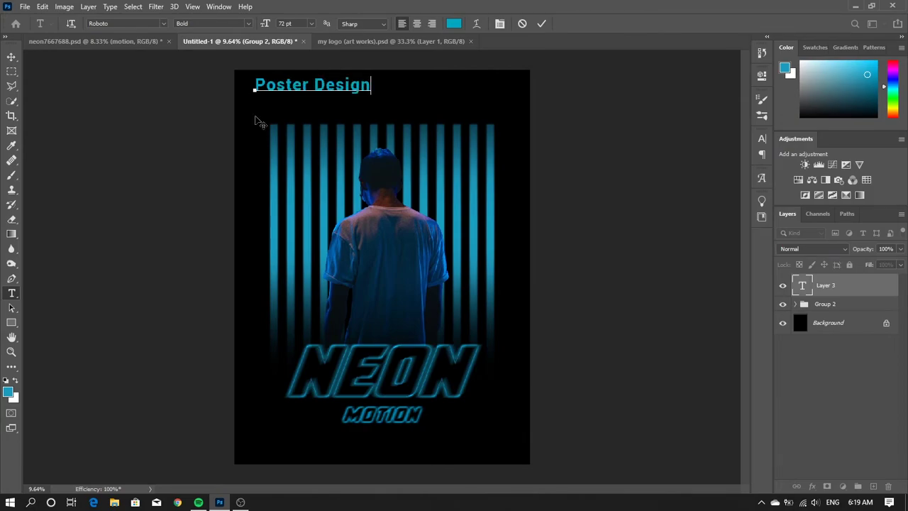
text(Design)
click(454, 23)
click(551, 76)
Shrink the Poster Design heading slightly and move it toward the top-left corner
click(805, 71)
click(432, 128)
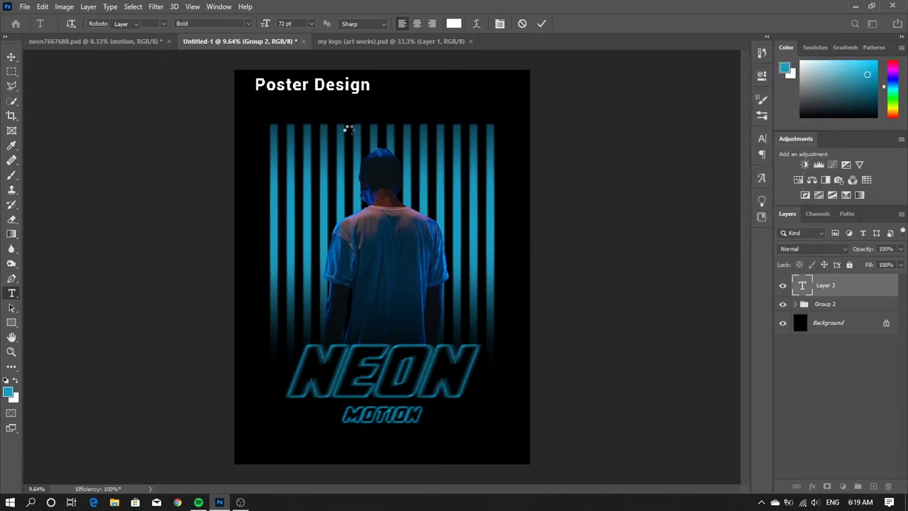
key(ctrl+t)
drag(374, 80, 352, 90)
key(Return)
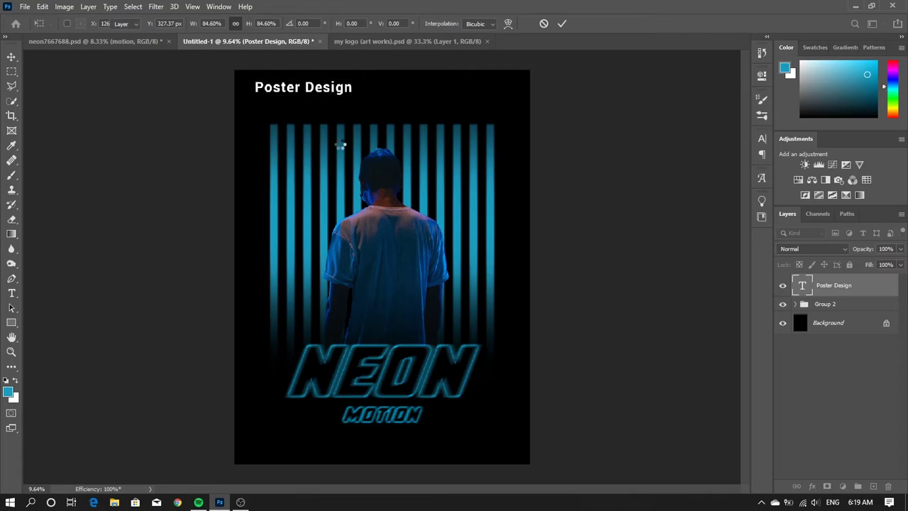
drag(341, 142, 325, 96)
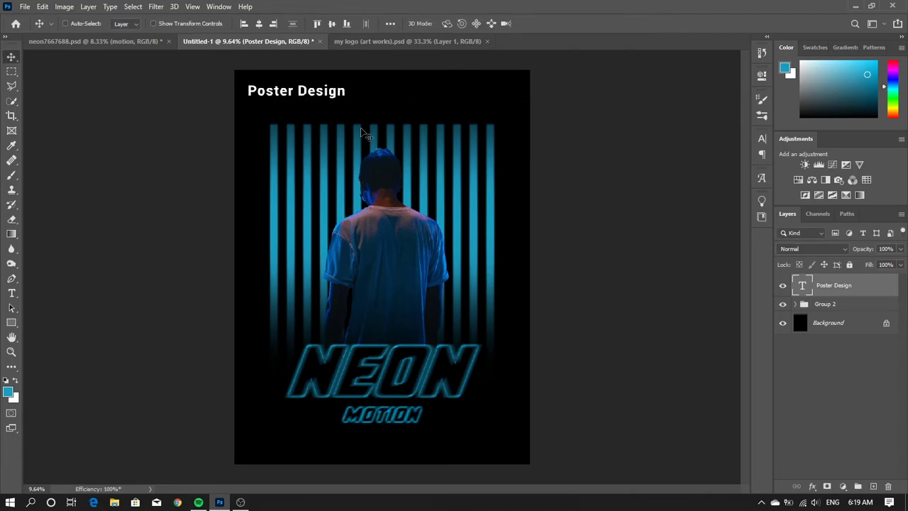
Set the heading's font weight to Bold and nudge it slightly right and down
click(761, 139)
click(742, 155)
click(791, 242)
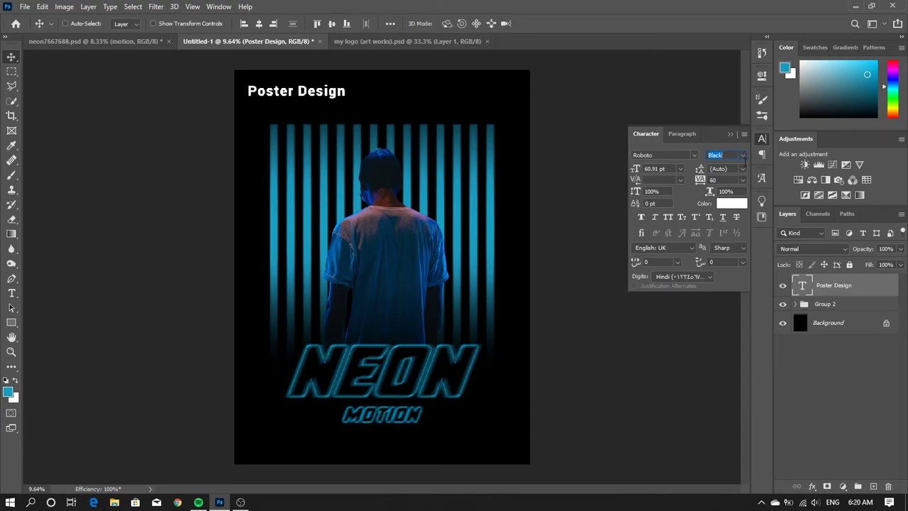
click(742, 154)
click(742, 155)
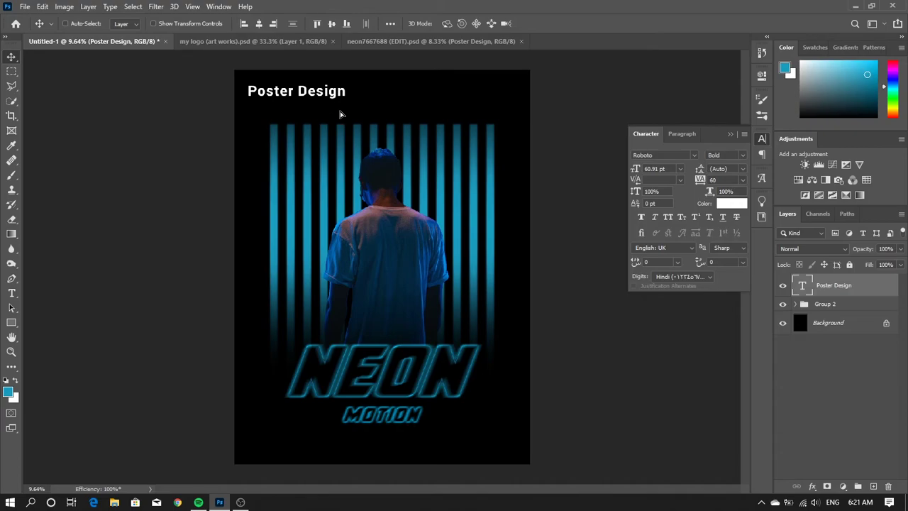
drag(337, 91, 341, 98)
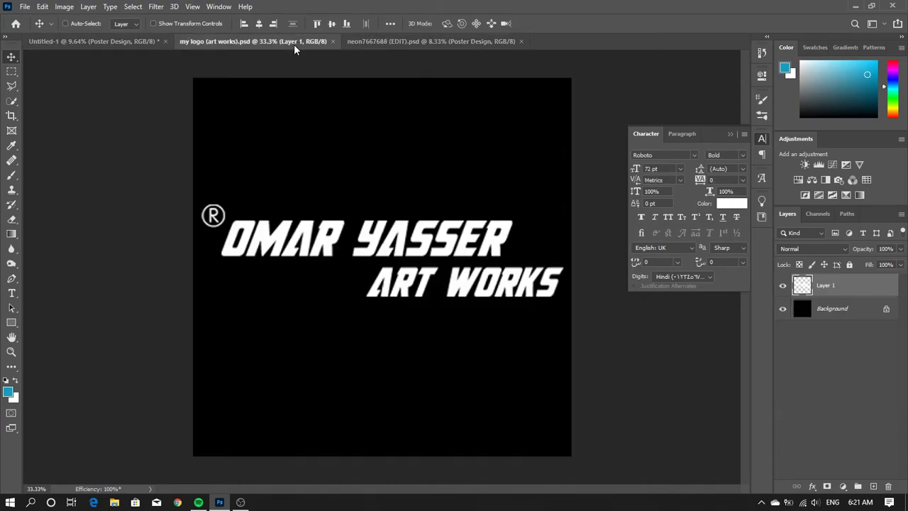
Enlarge Group 2 to about 104%, nudge it up, and shift Poster Design slightly left and down
key(ctrl+t)
key(Return)
drag(588, 456, 635, 465)
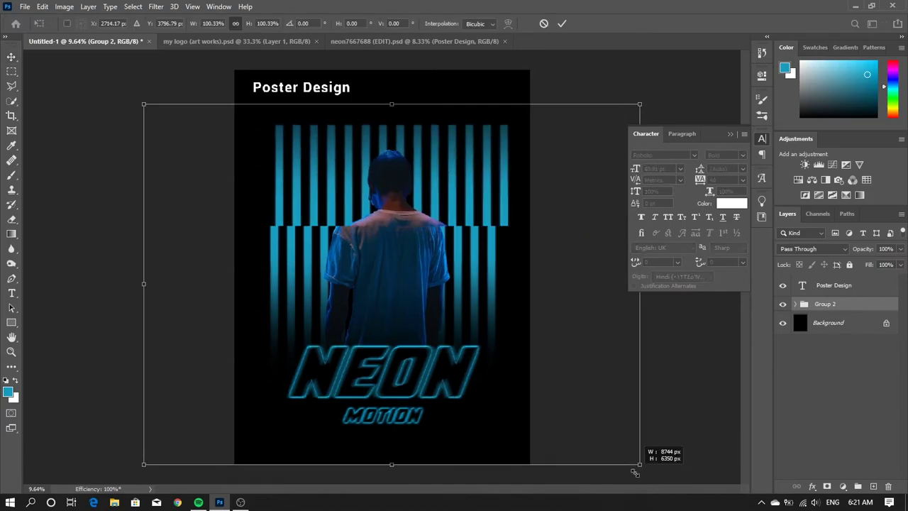
drag(461, 333, 457, 338)
key(Return)
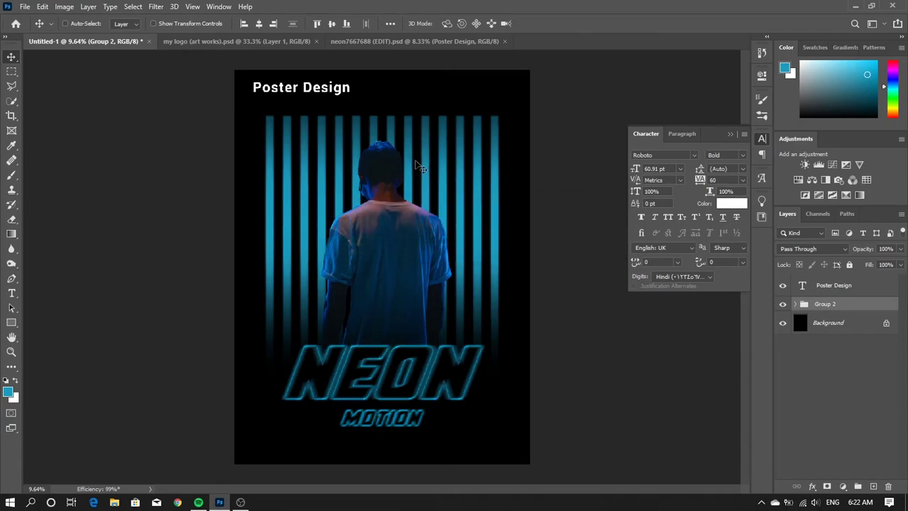
drag(343, 97, 340, 99)
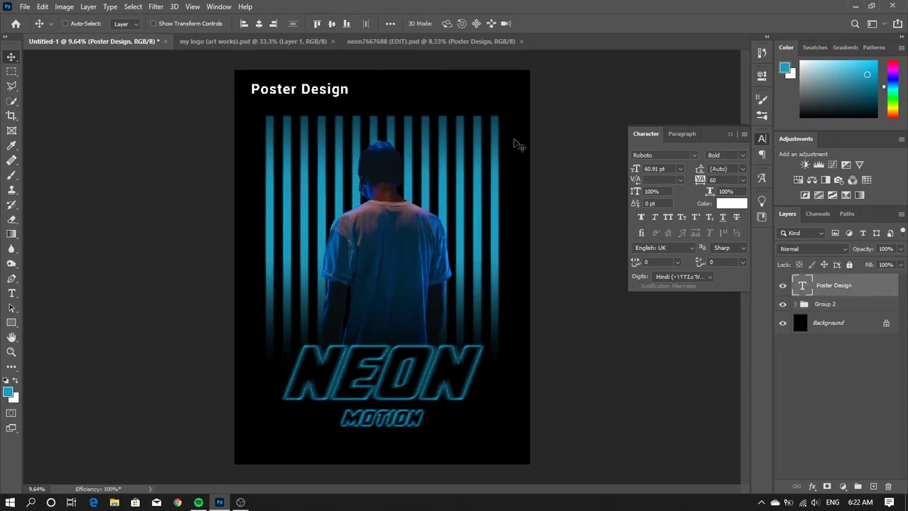
key(t)
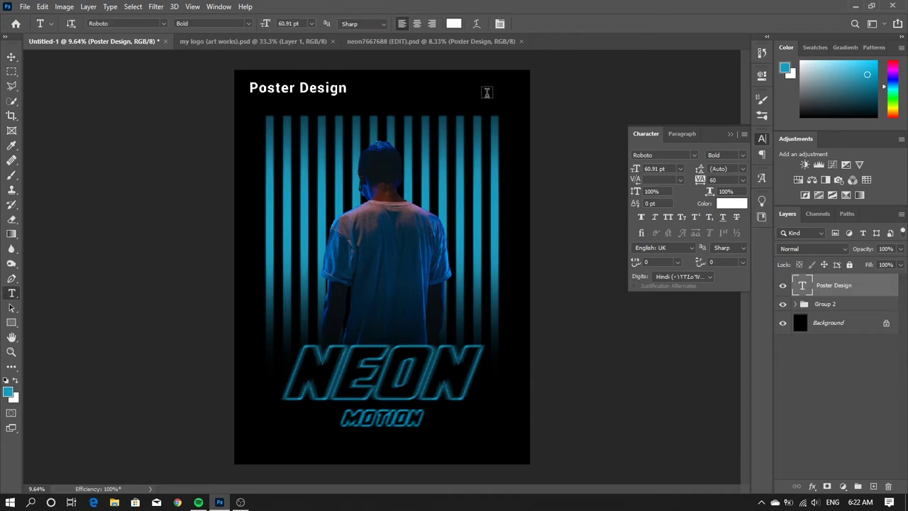
Add a white '056' in the poster's top-right corner
click(488, 92)
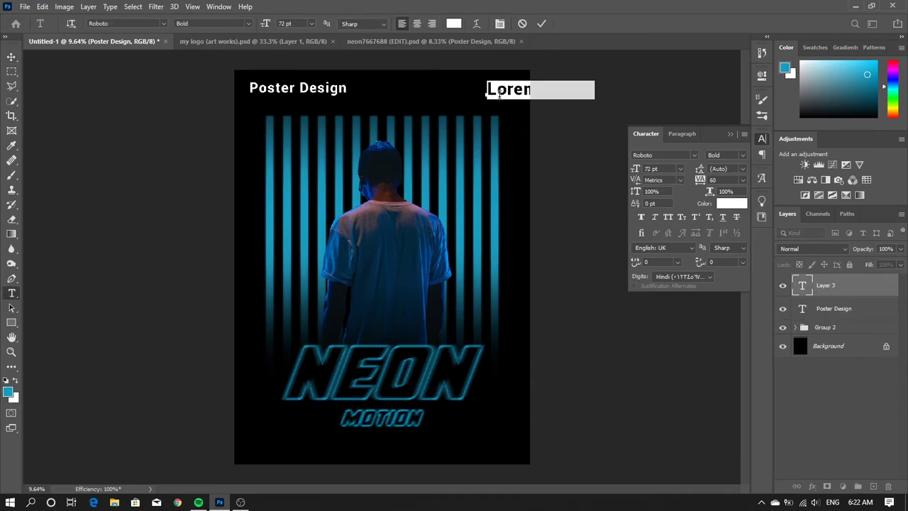
text(056)
click(11, 57)
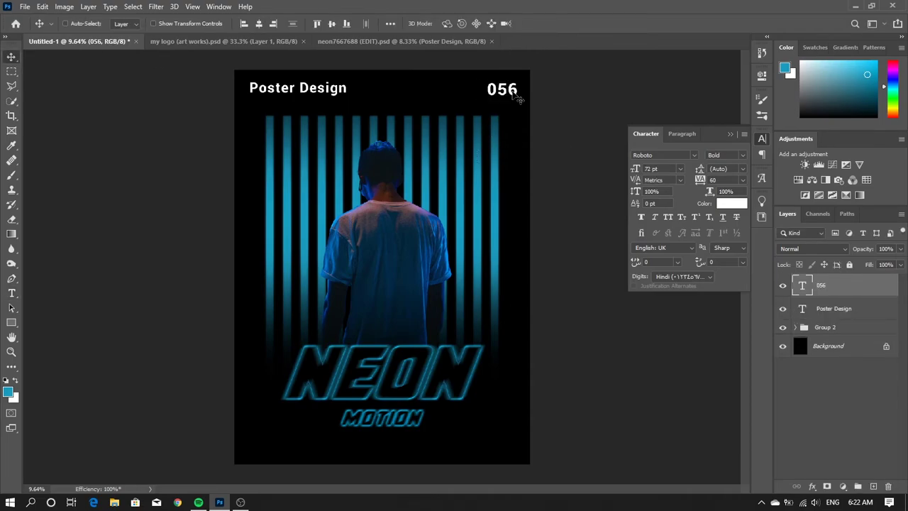
drag(517, 97, 516, 95)
key(t)
Add a '4.7.2020' date on the left edge, rotated vertical and shrunk
click(249, 265)
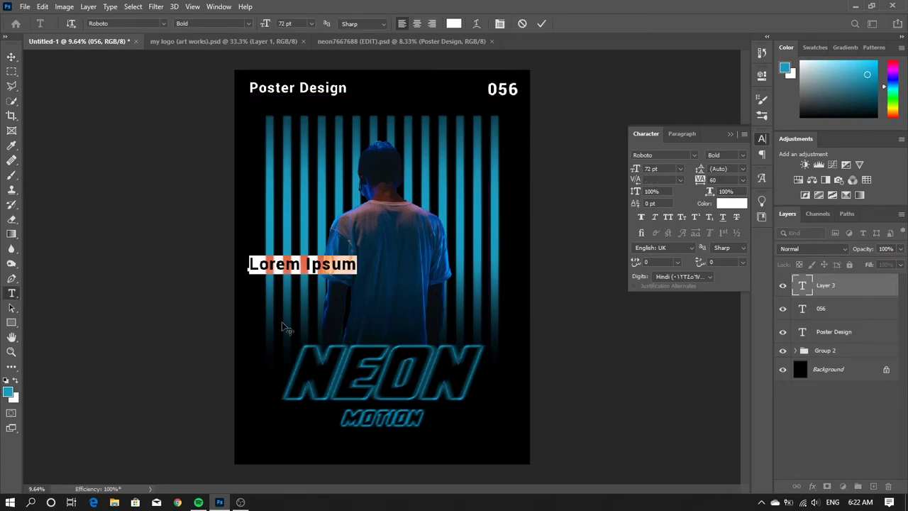
text(4.7.2020)
key(ctrl+Return)
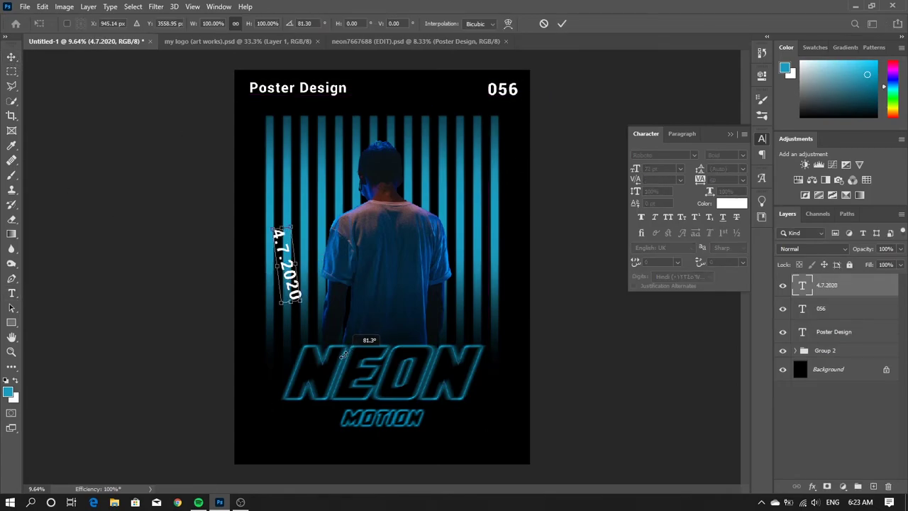
key(ctrl+t)
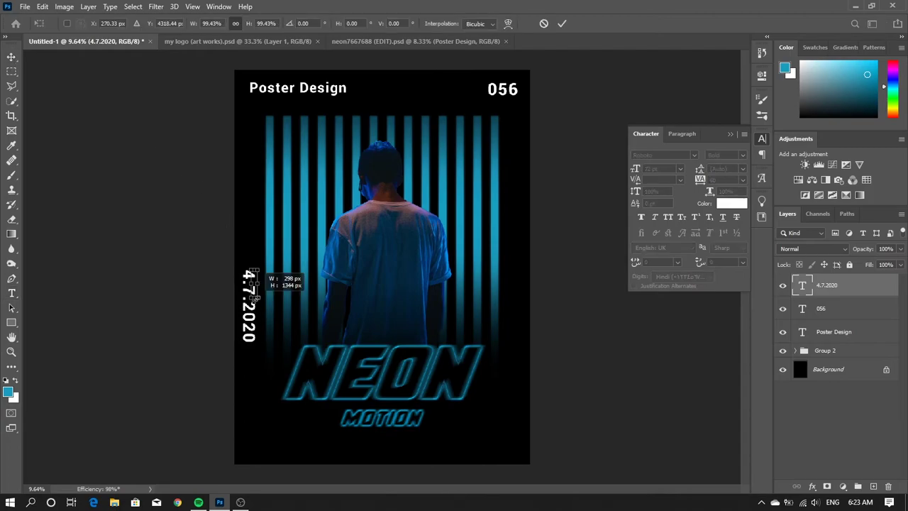
drag(243, 345, 247, 284)
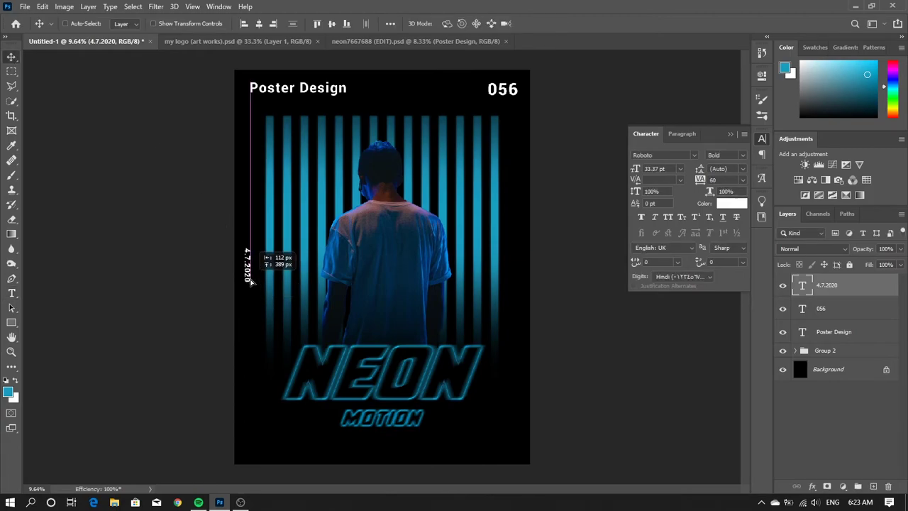
key(Return)
Merge the Group 2 layer down into the Background
click(156, 7)
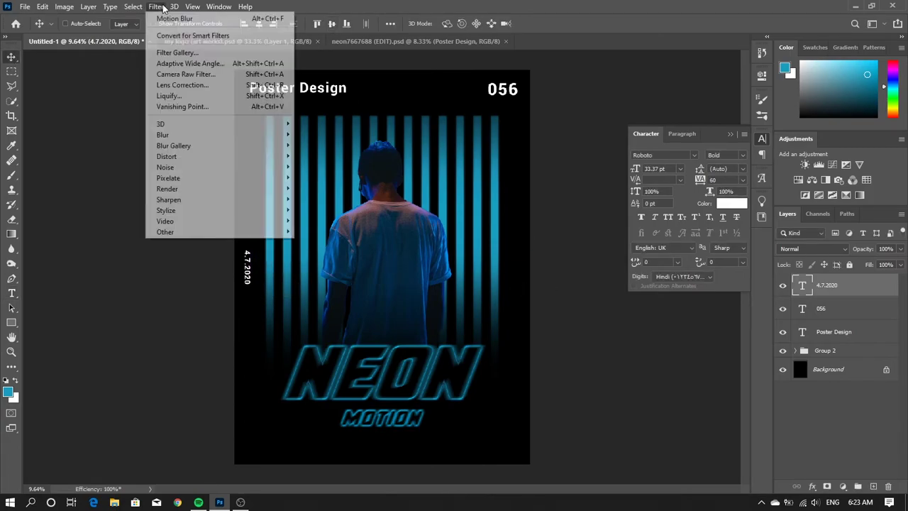
click(856, 357)
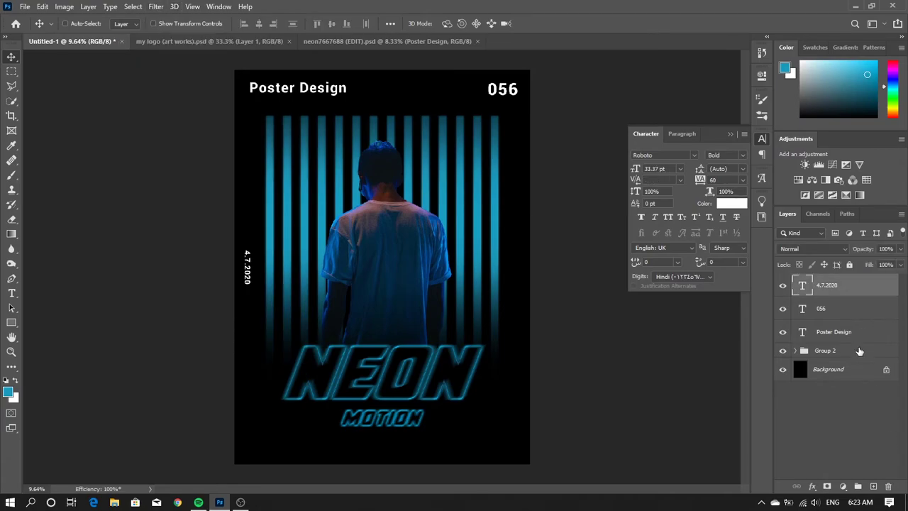
click(851, 352)
key(ctrl+e)
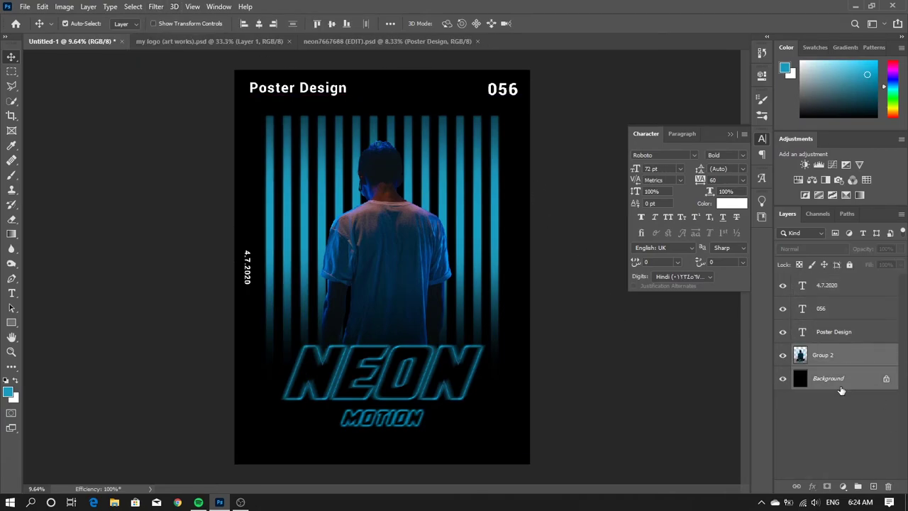
In the Camera Raw Filter, cool the temperature and brighten the exposure
click(156, 7)
click(186, 73)
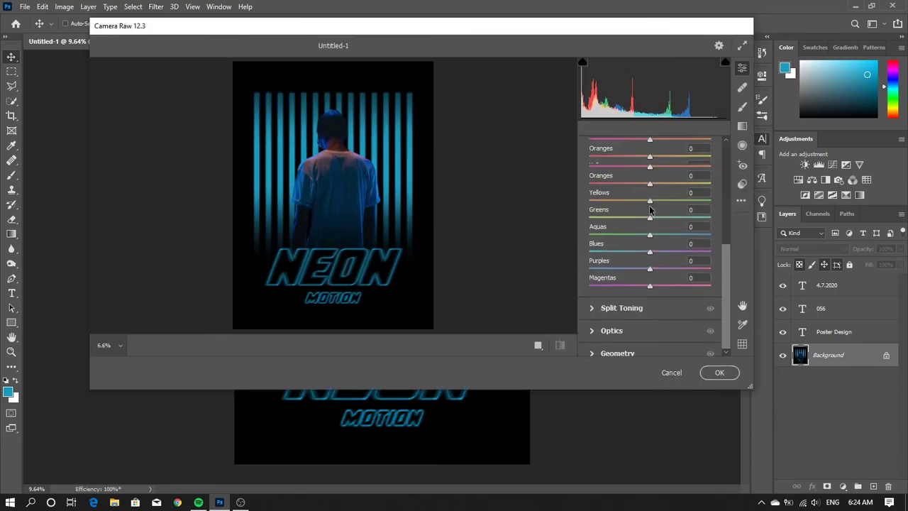
scroll(653, 213, up, 10)
mouse_move(650, 190)
mouse_down()
mouse_move(638, 190)
mouse_move(655, 177)
mouse_move(671, 200)
mouse_move(641, 207)
mouse_up()
scroll(638, 202, down, 2)
scroll(661, 220, down, 1)
scroll(642, 208, down, 2)
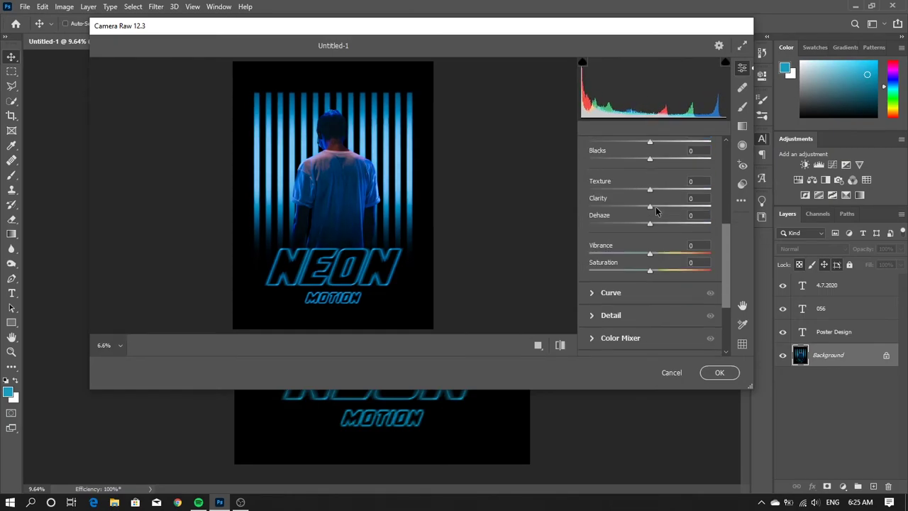
Boost contrast, clarity and saturation in Camera Raw and apply the grade
mouse_move(650, 169)
mouse_down()
mouse_move(634, 169)
mouse_move(672, 188)
mouse_move(655, 208)
mouse_up()
scroll(666, 237, down, 1)
drag(650, 223, 658, 245)
scroll(654, 234, down, 1)
scroll(659, 245, down, 1)
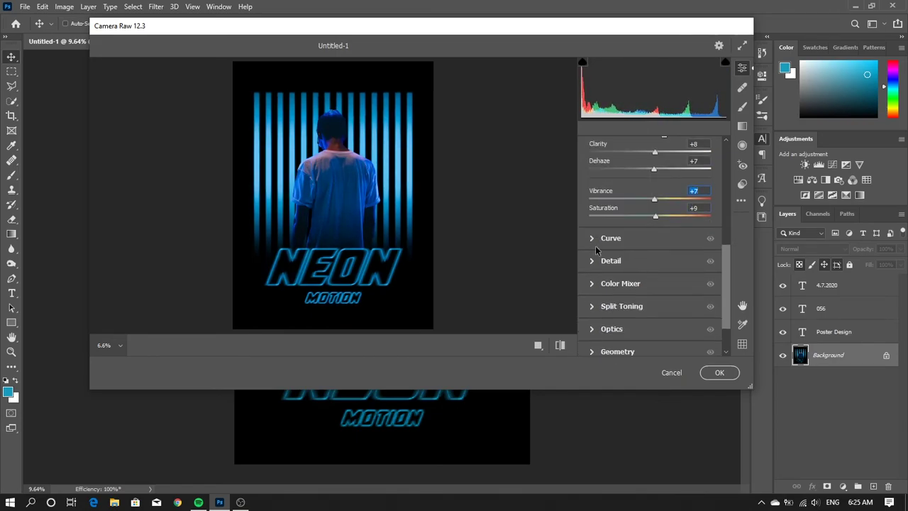
click(638, 238)
scroll(653, 277, down, 5)
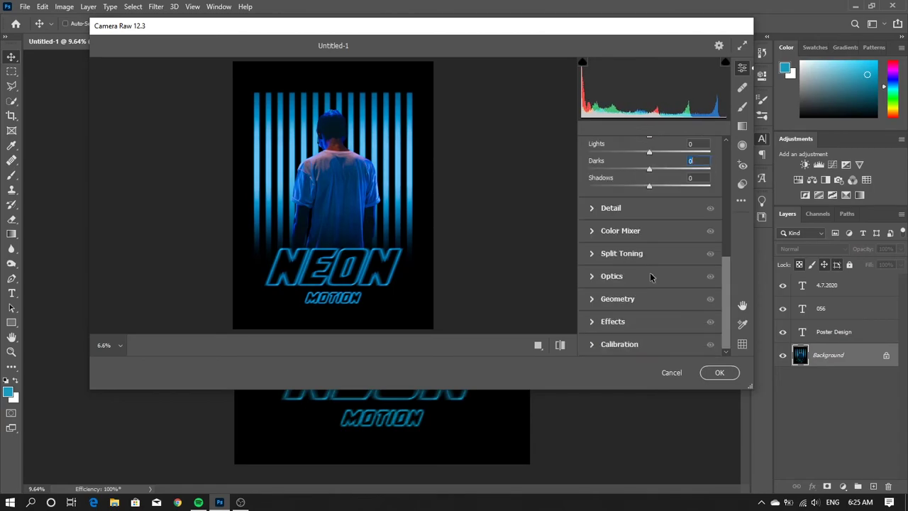
scroll(653, 278, up, 10)
click(721, 374)
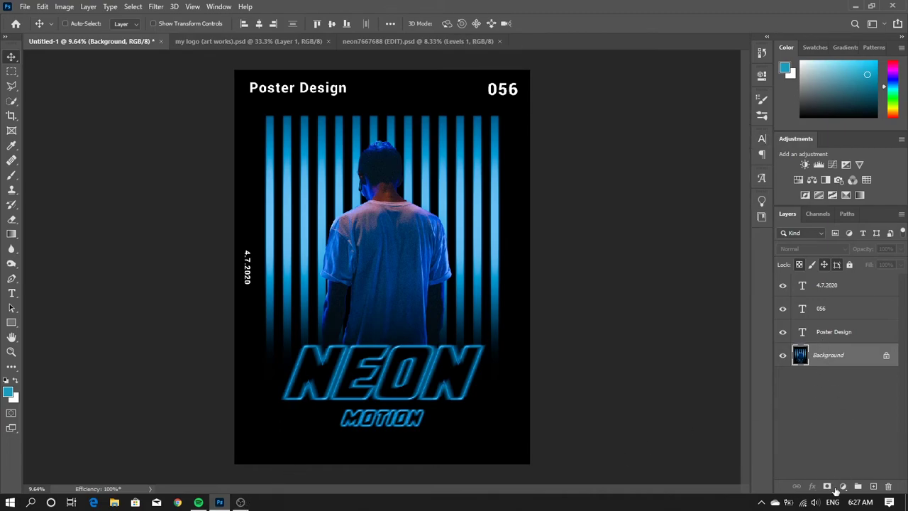
Add a Levels adjustment layer and lift its output blacks slightly
click(842, 487)
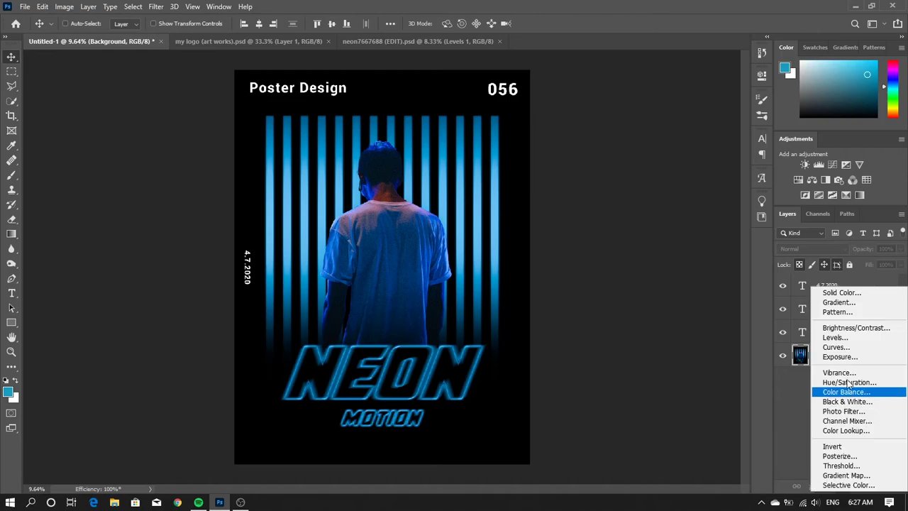
click(826, 338)
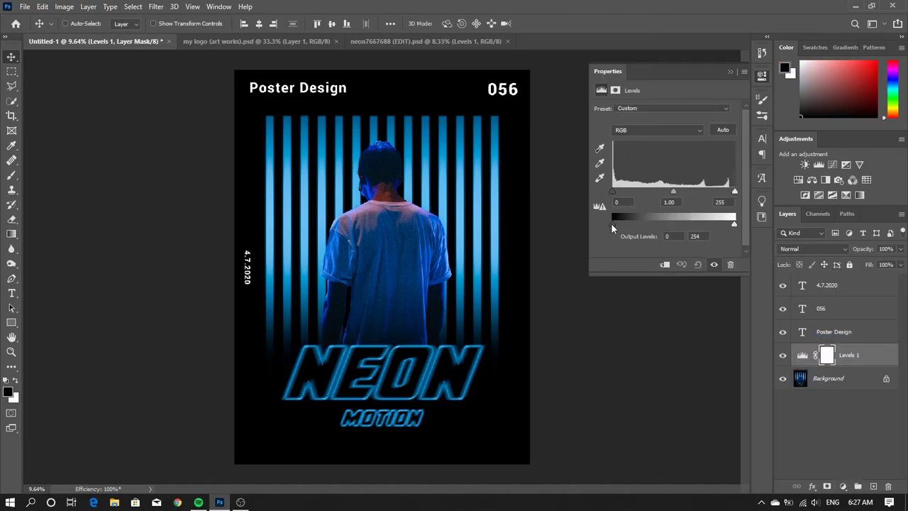
mouse_move(619, 225)
mouse_down()
mouse_move(616, 237)
mouse_move(618, 227)
mouse_up()
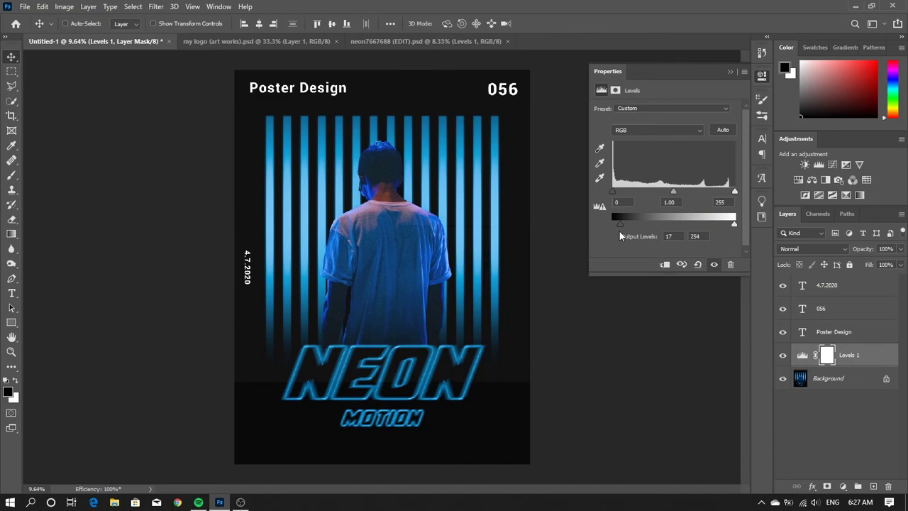
drag(619, 224, 618, 224)
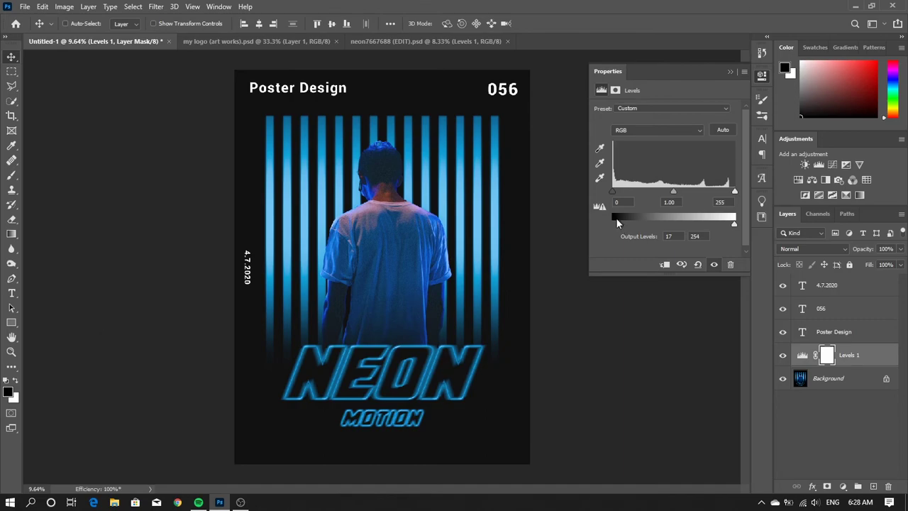
drag(617, 223, 619, 225)
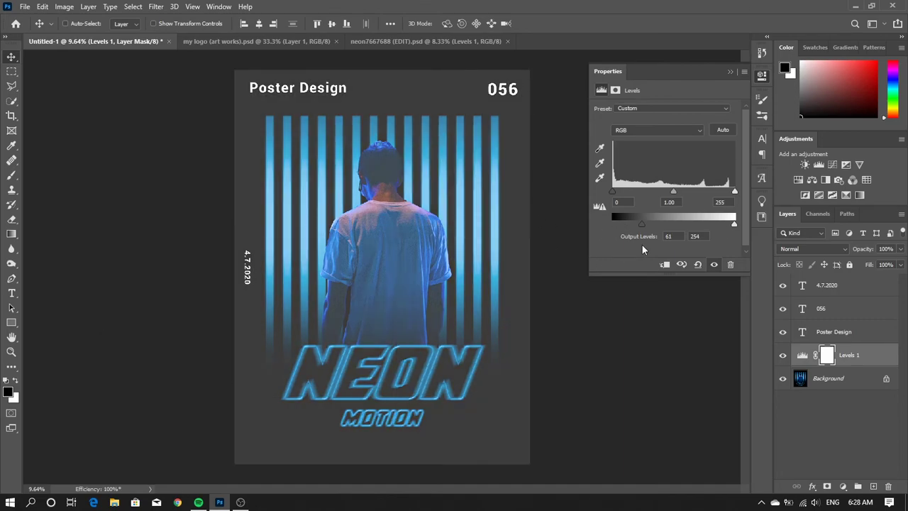
drag(642, 224, 615, 224)
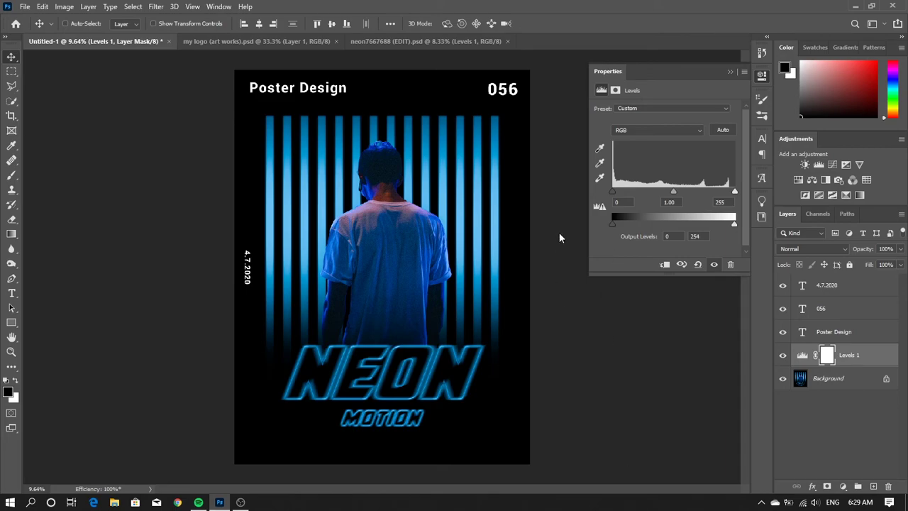
drag(613, 224, 615, 226)
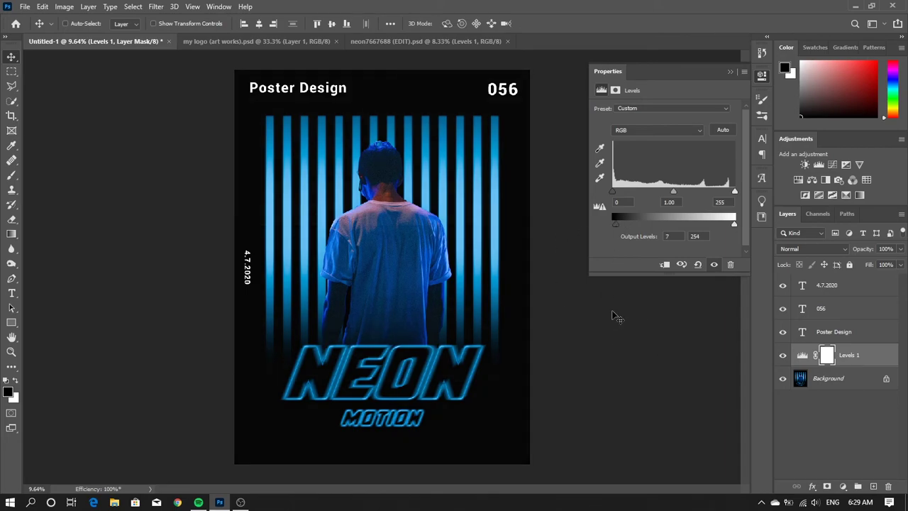
Brighten Levels midtones, trim the input white and black points, and add a Curves layer
drag(672, 193, 677, 192)
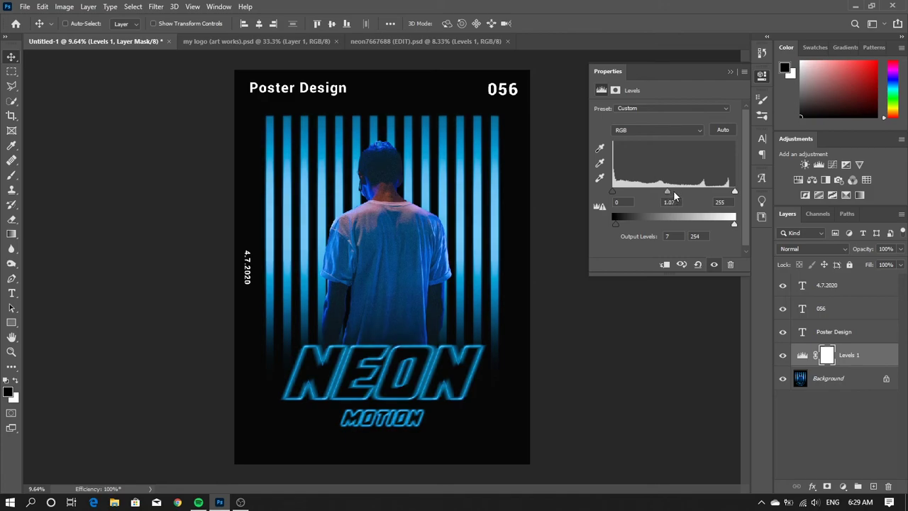
drag(734, 192, 731, 192)
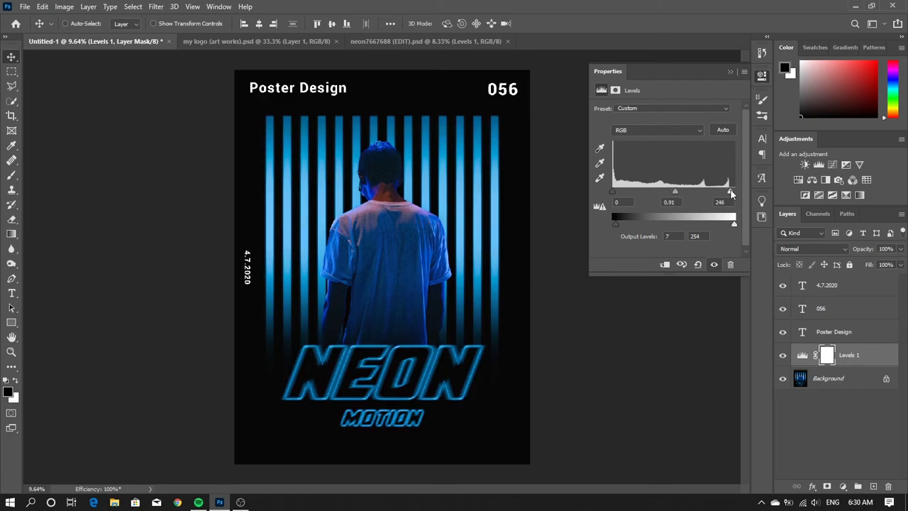
drag(617, 197, 619, 197)
click(843, 486)
key(Escape)
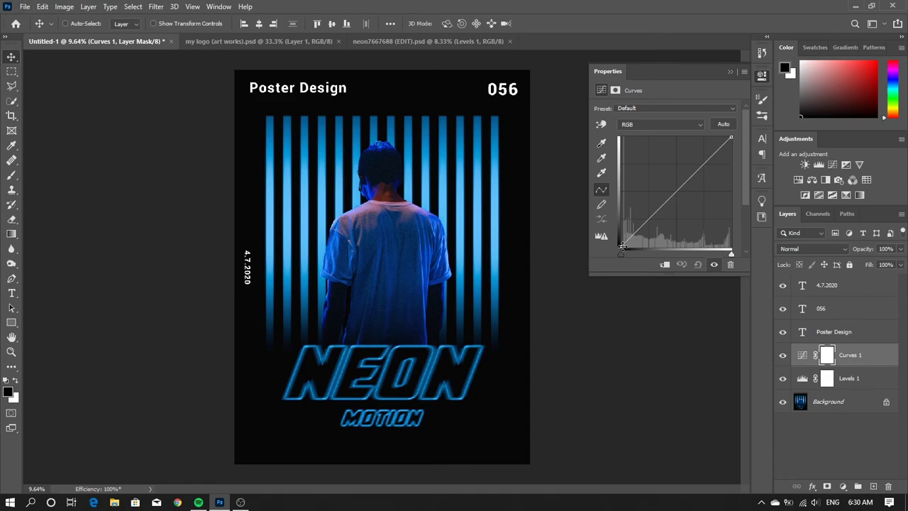
Shape the Curves 1 line by moving its black endpoint and adding a point
drag(622, 238, 647, 225)
click(708, 165)
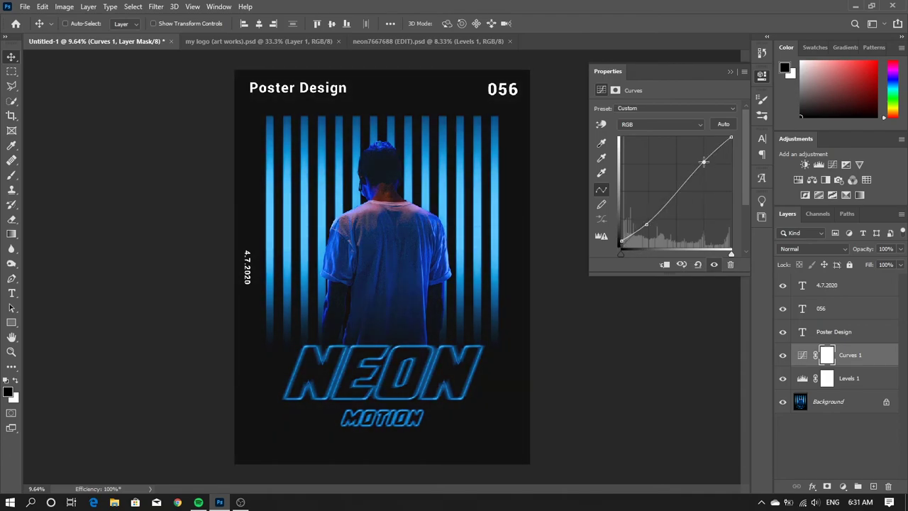
drag(708, 165, 719, 111)
Retune the Levels 1 Blue channel's input and output black and white levels
double_click(802, 380)
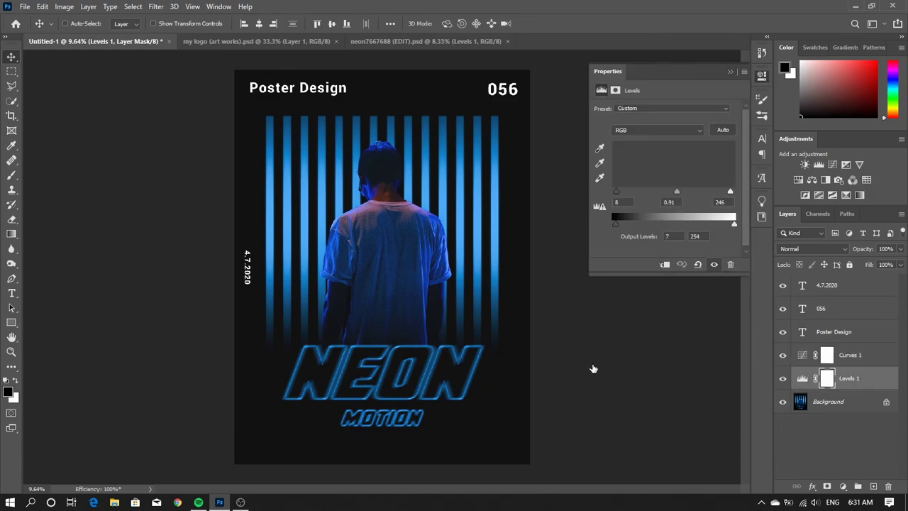
click(656, 130)
click(658, 165)
drag(613, 225, 616, 225)
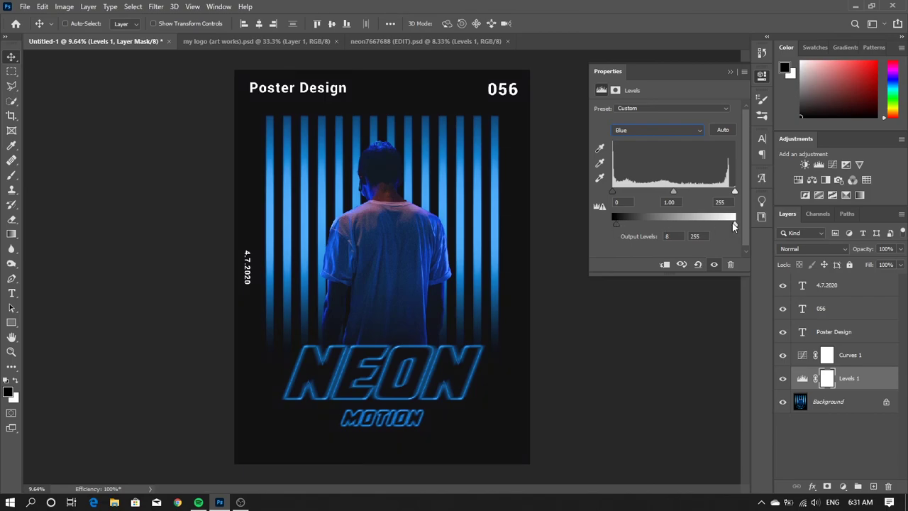
drag(735, 225, 732, 225)
drag(613, 192, 618, 192)
drag(735, 192, 729, 191)
click(786, 449)
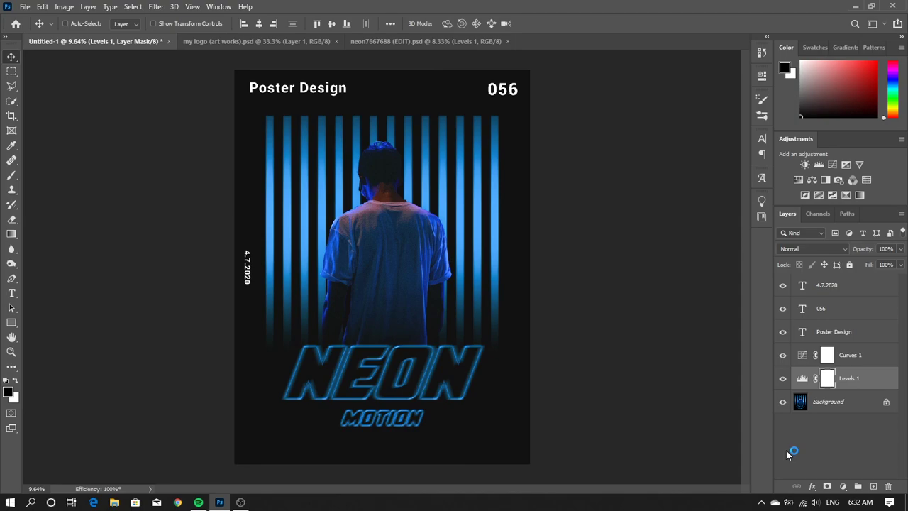
Set the Poster Design text layer's tracking to 0
click(860, 338)
click(763, 138)
double_click(713, 179)
text(0)
key(Return)
click(730, 134)
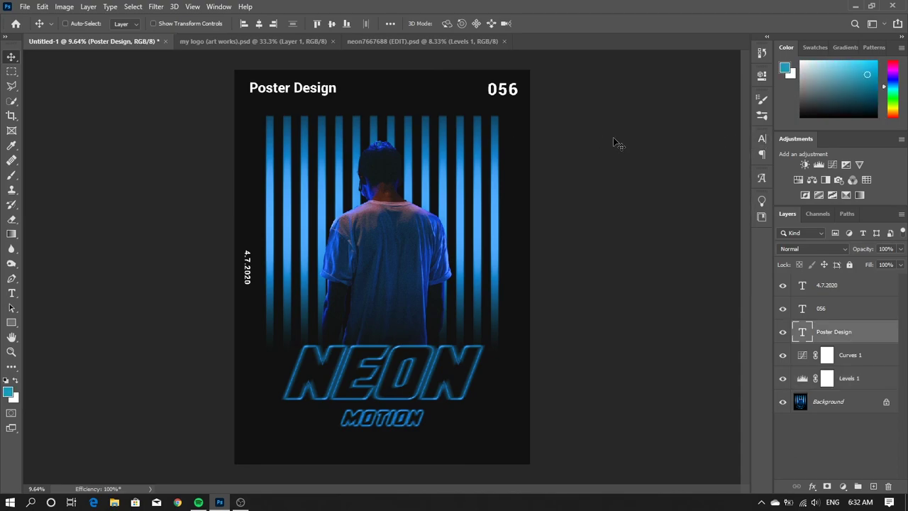
Set tracking to 0 on the 056 and 4.7.2020 text layers
key(alt+bracketright)
click(762, 139)
double_click(713, 180)
text(0)
key(Return)
click(730, 136)
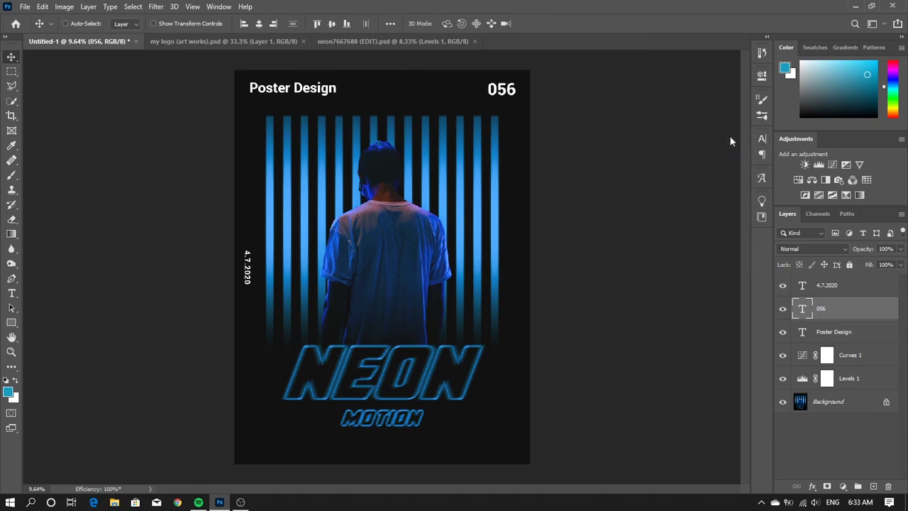
key(alt+bracketright)
click(762, 138)
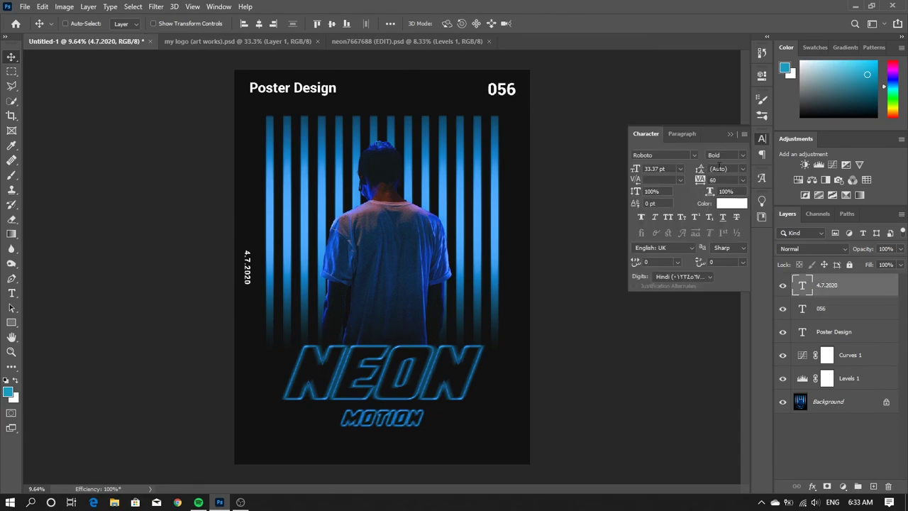
double_click(722, 180)
key(Return)
click(730, 134)
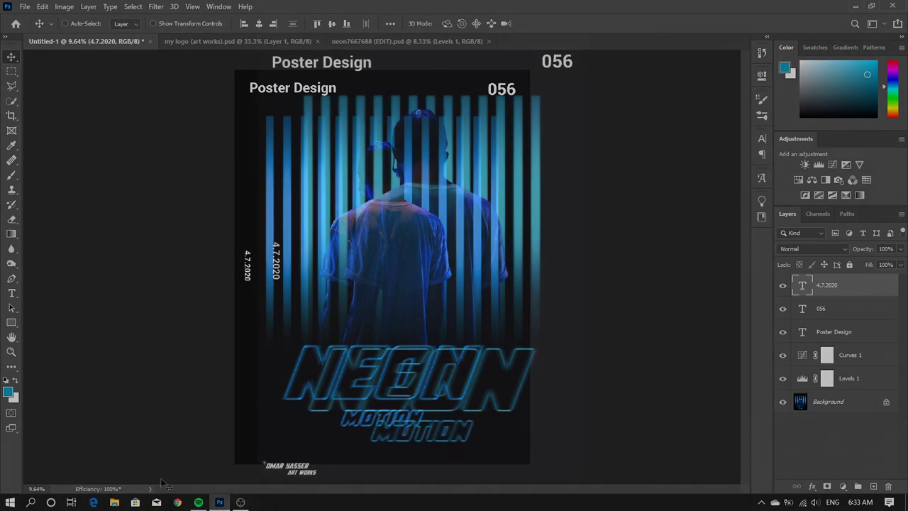